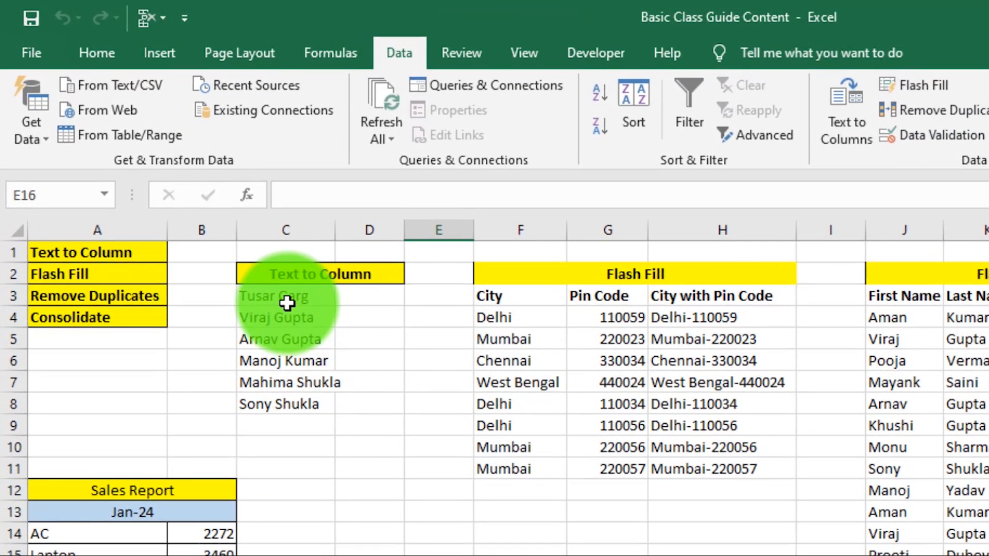
Step: Select the six full names in C3:C8 and launch Text to Columns
drag(287, 303, 289, 418)
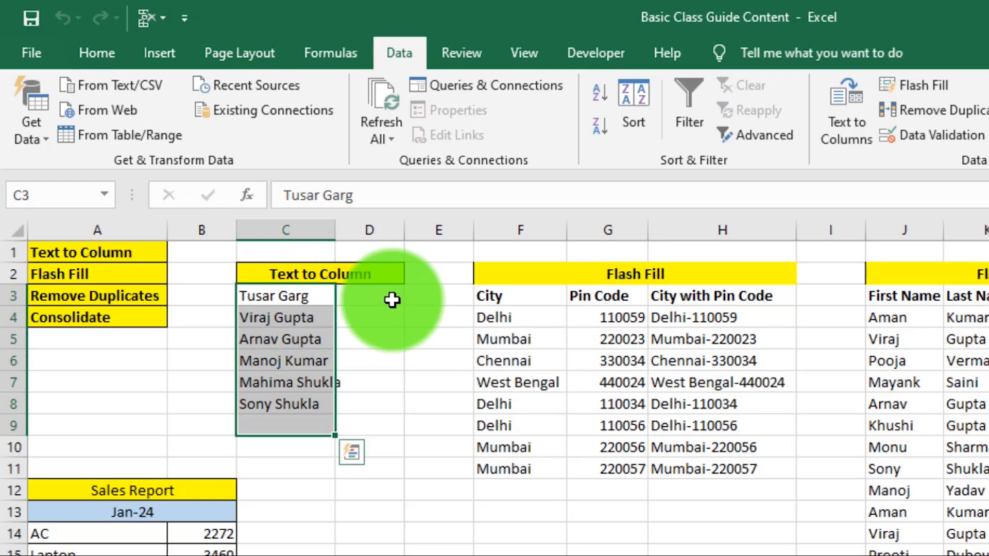
click(251, 318)
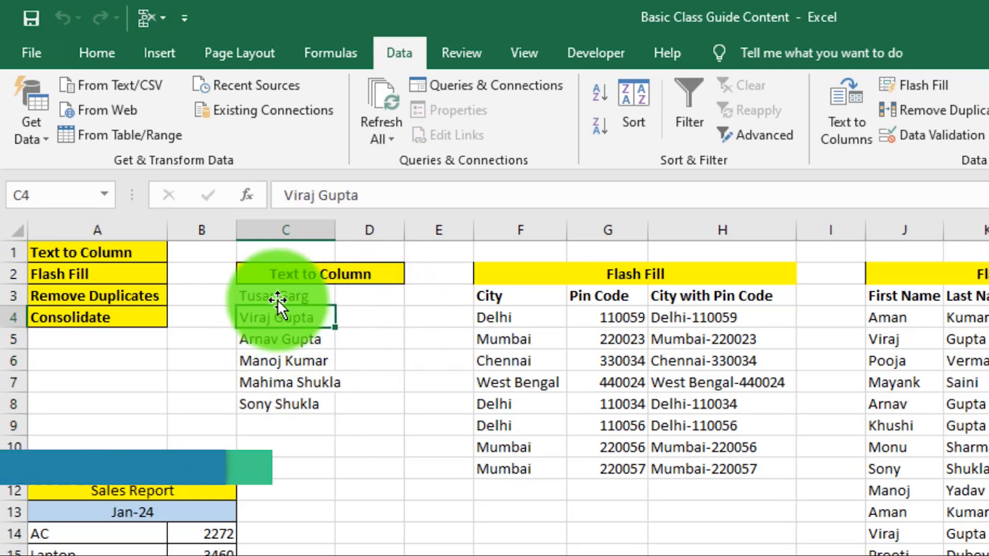
drag(273, 296, 284, 400)
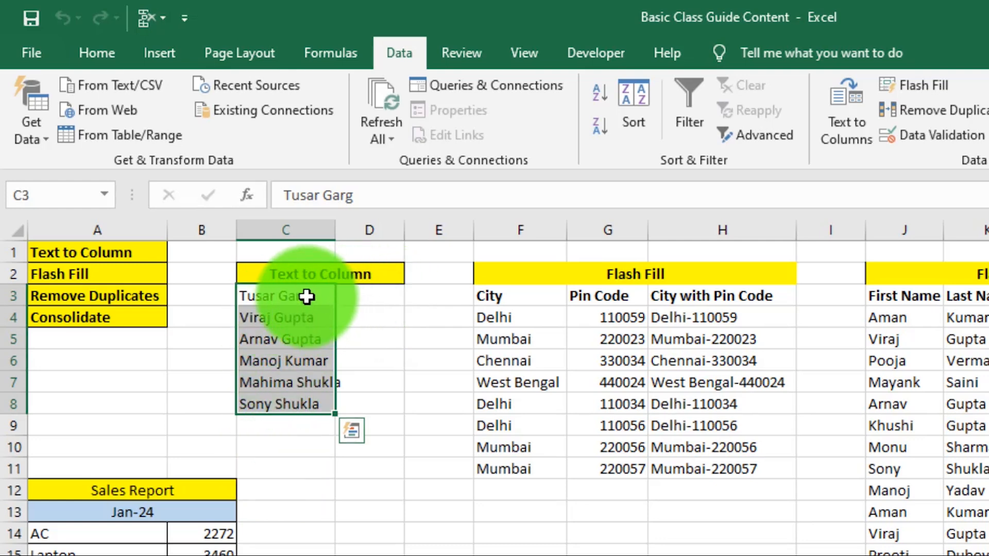
drag(303, 296, 301, 405)
click(274, 324)
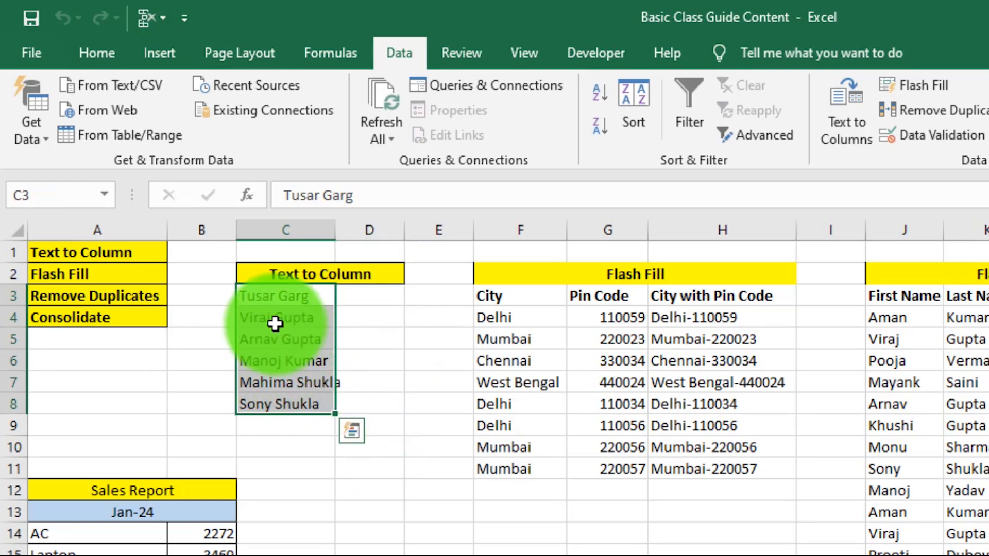
drag(273, 297, 282, 405)
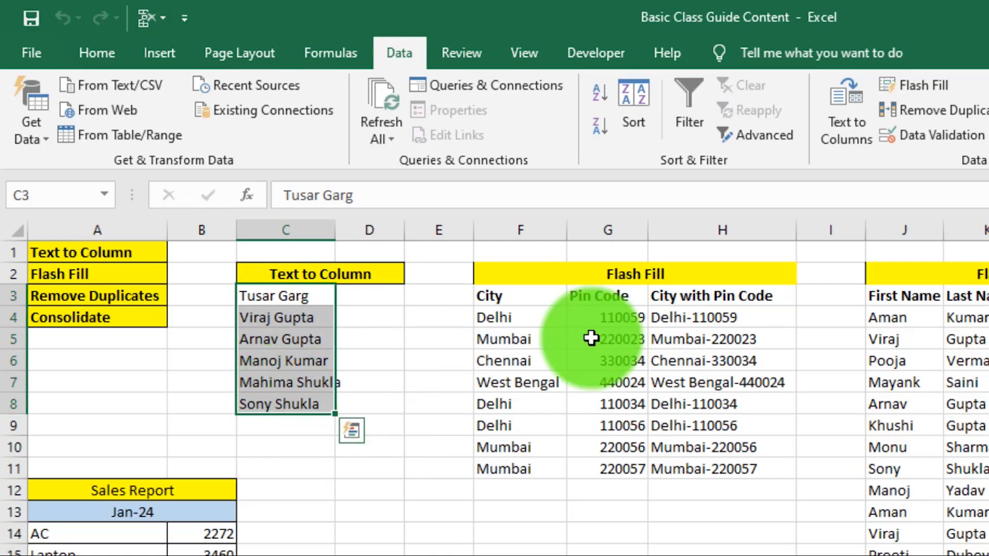
click(854, 101)
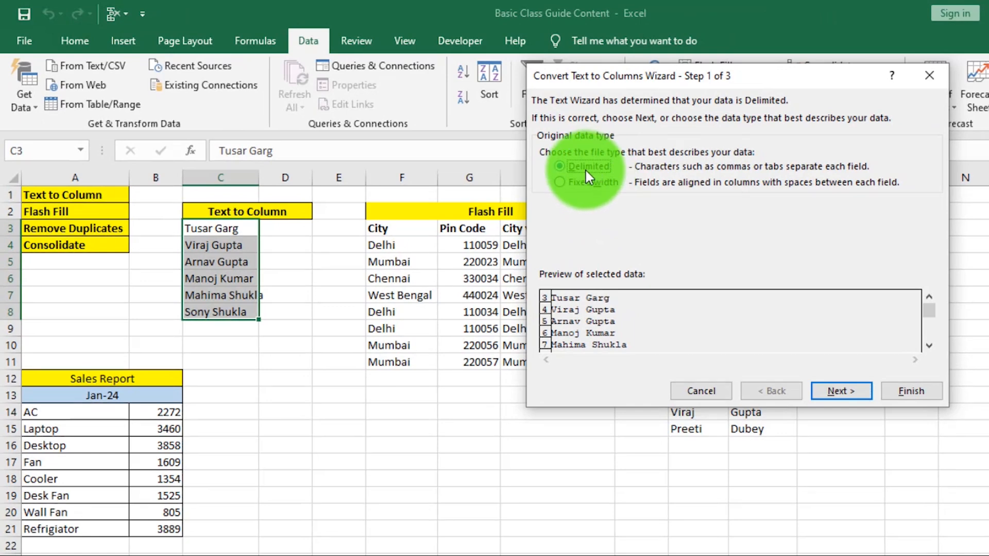
Step: Split C3:C8 on spaces instead of tabs, putting first names in C and surnames in D3:D8
click(838, 392)
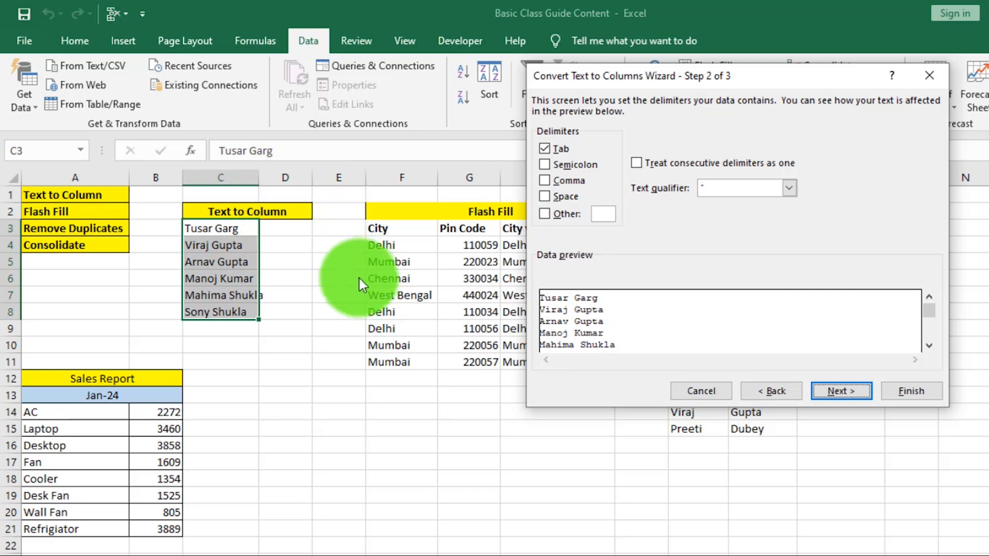
click(550, 197)
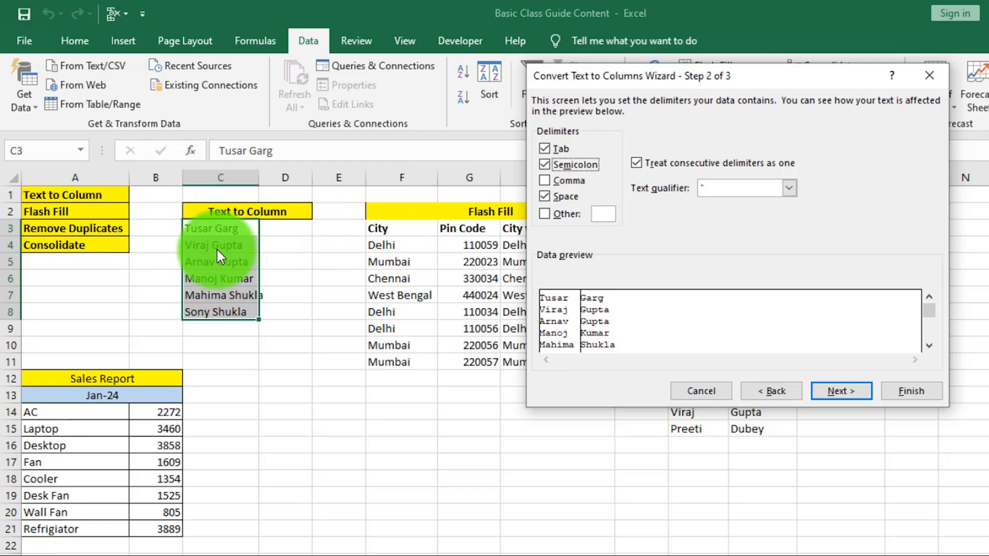
click(548, 150)
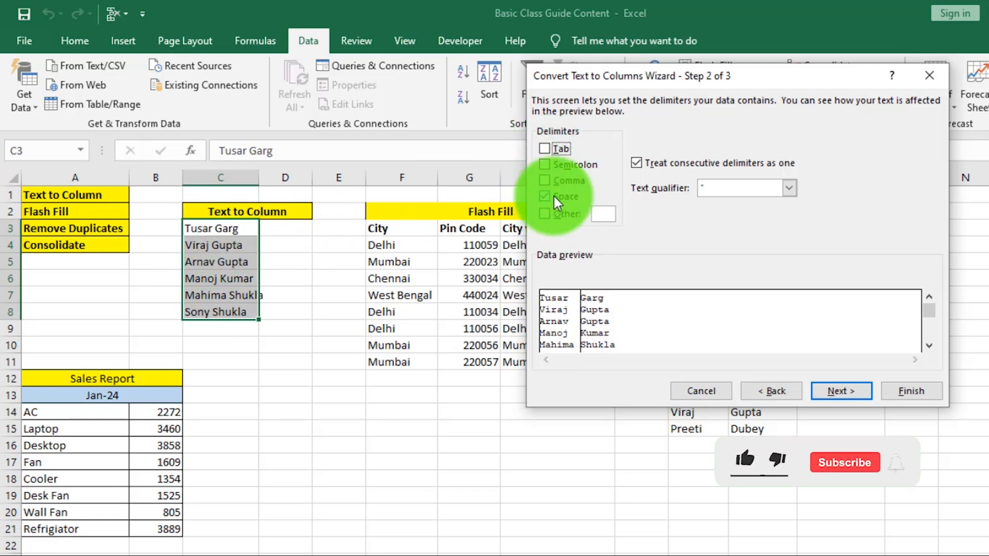
click(835, 392)
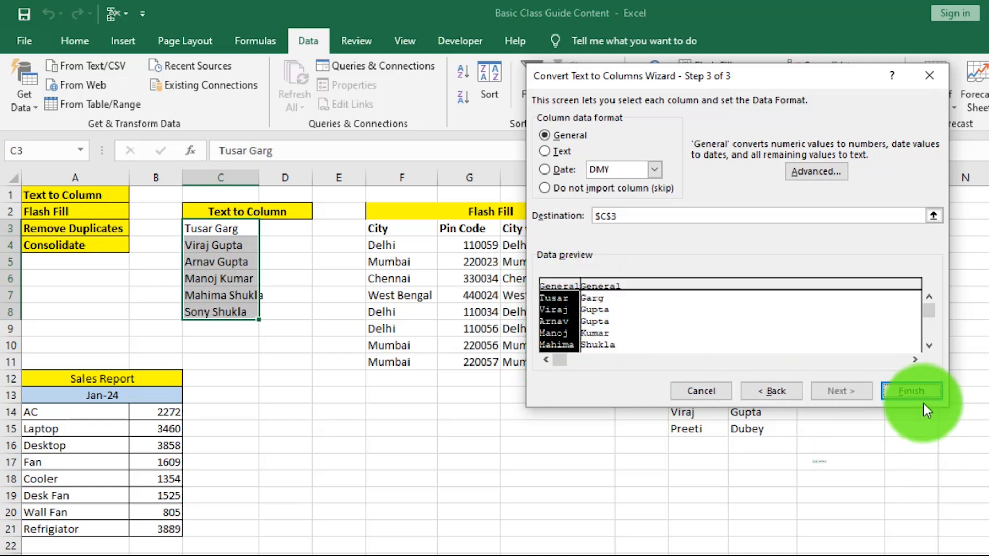
click(912, 390)
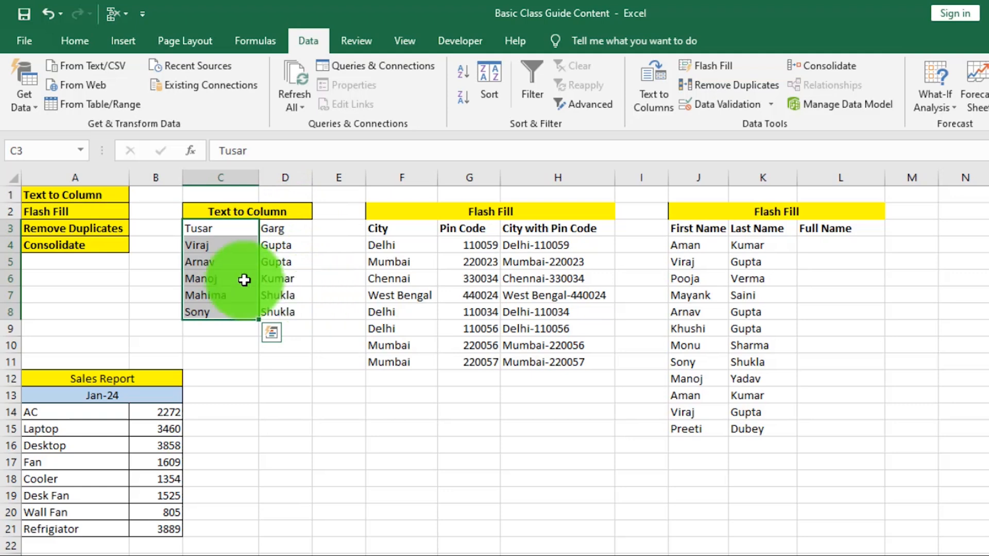
Step: Delete the old City with Pin Code entries in H4:H11
drag(206, 227, 219, 313)
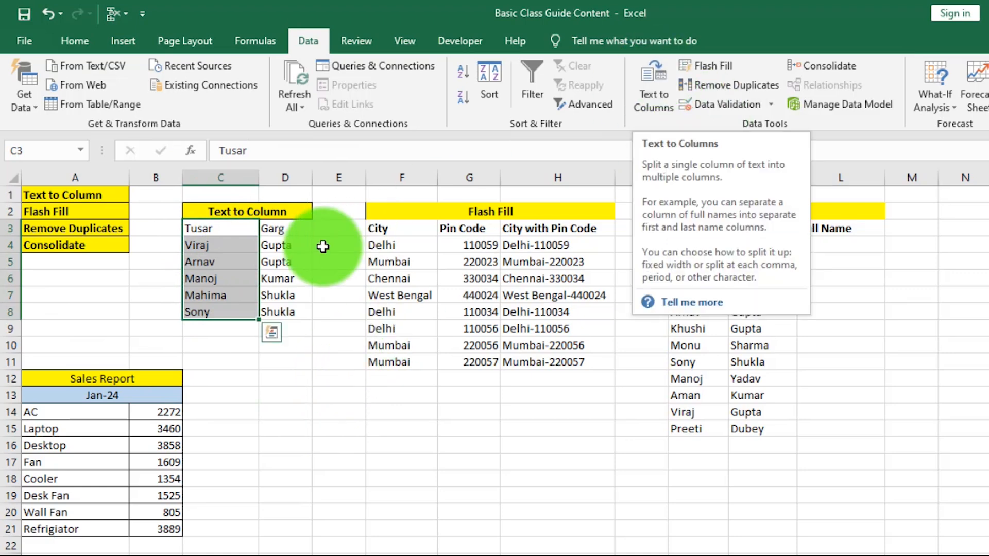
click(243, 279)
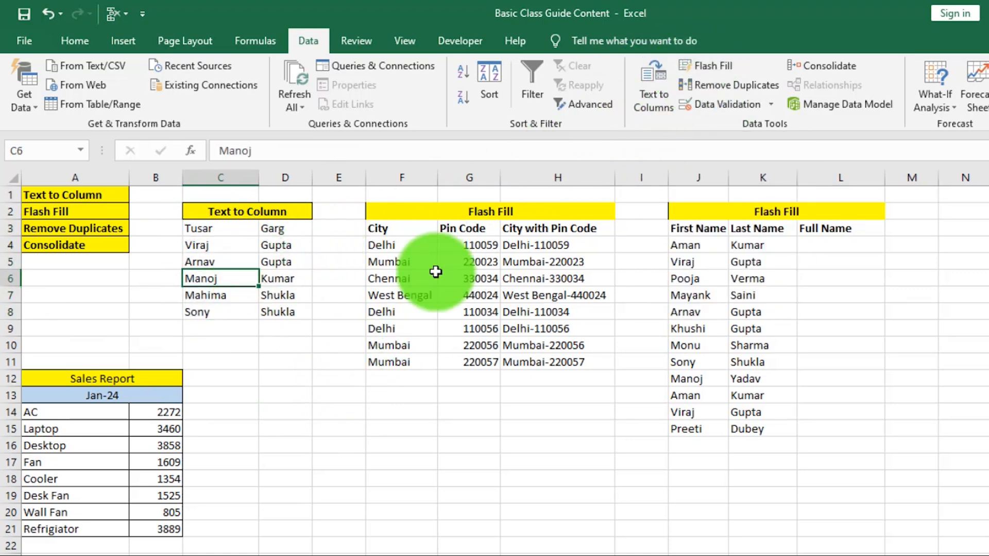
click(384, 293)
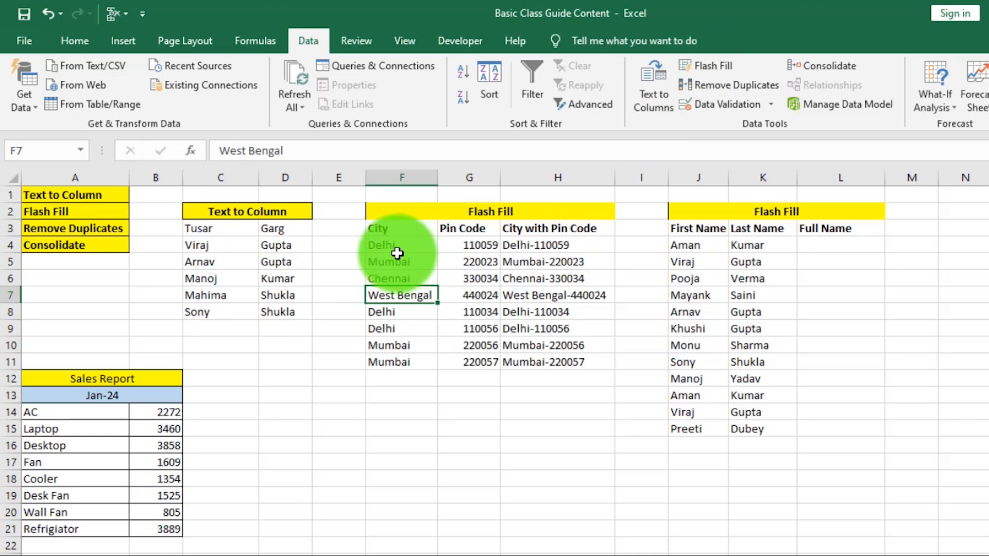
drag(391, 248, 393, 371)
drag(469, 246, 484, 363)
drag(546, 246, 551, 366)
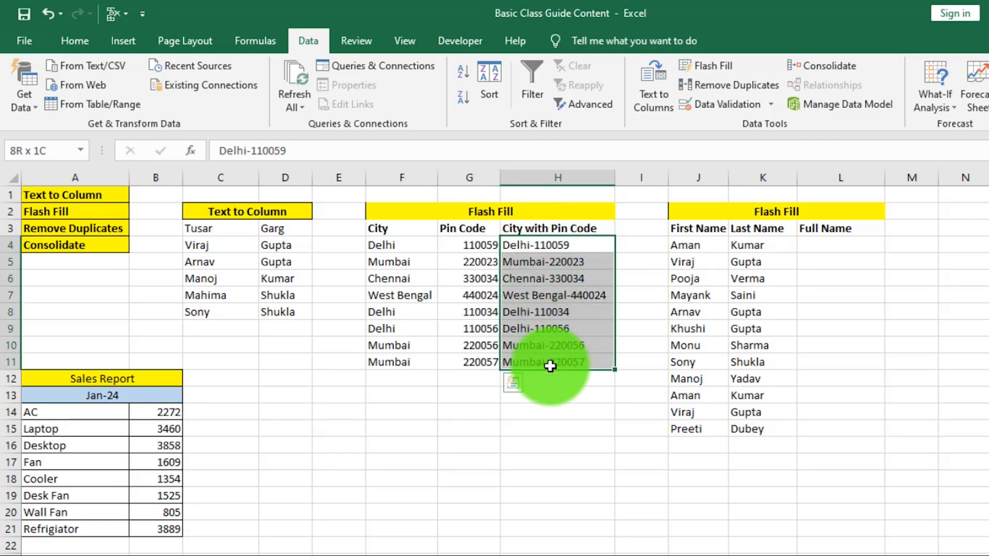
key(Delete)
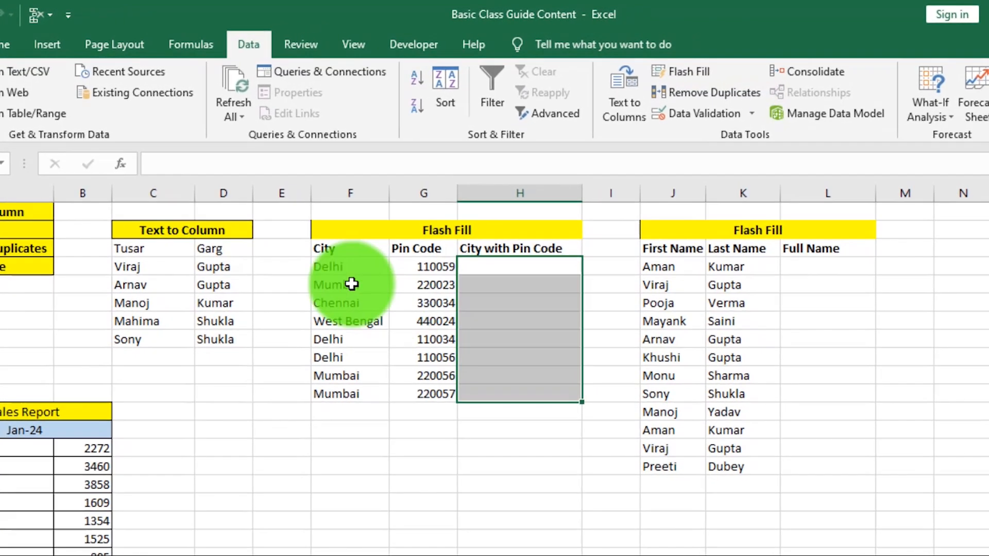
Step: Enter Delhi-110059 in H4 as the city-with-pin-code example
click(387, 248)
click(415, 269)
click(508, 269)
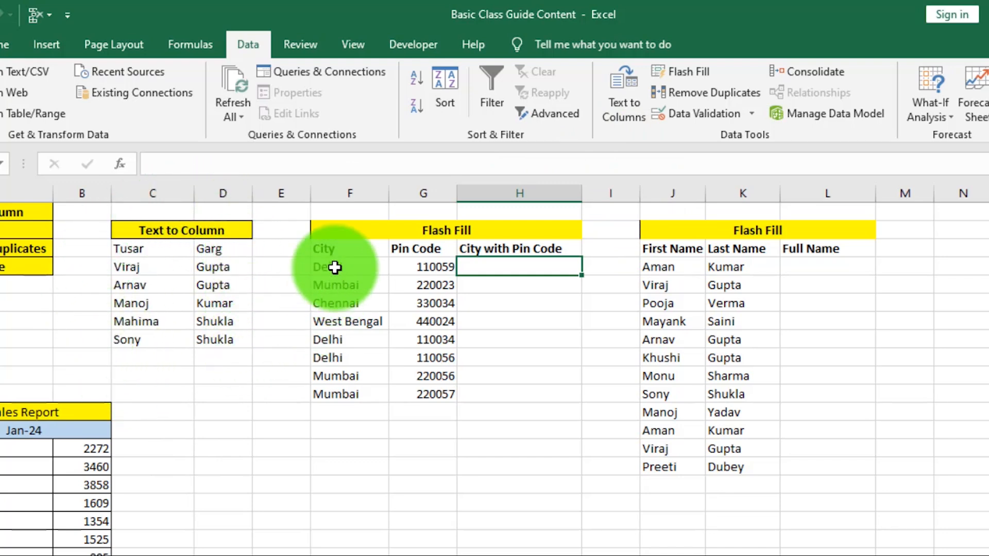
drag(335, 267, 424, 394)
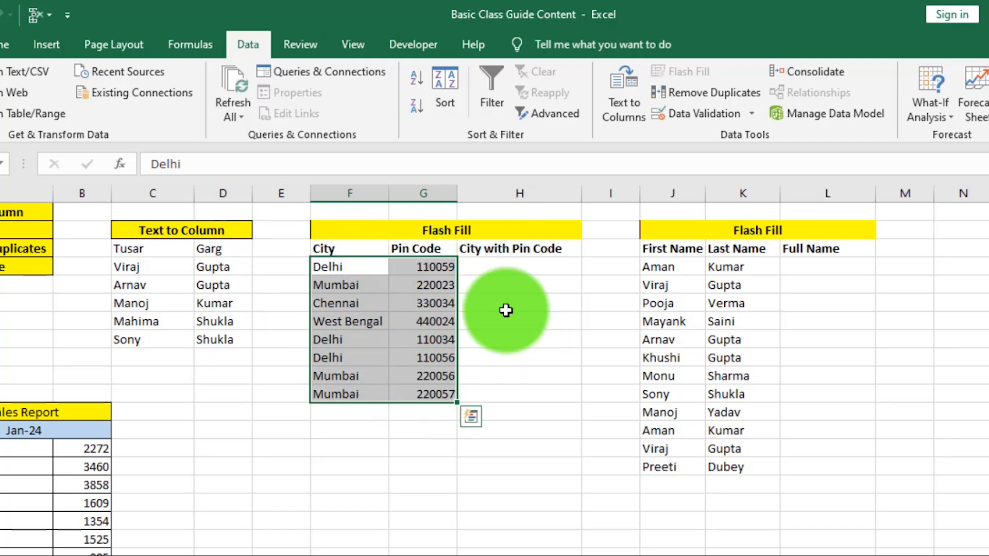
click(506, 268)
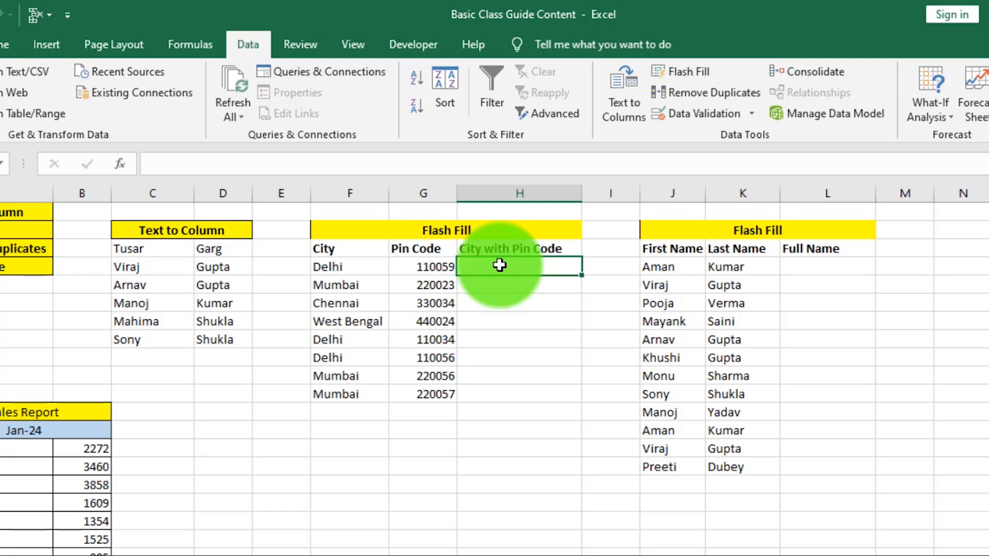
text(Delhi-11005)
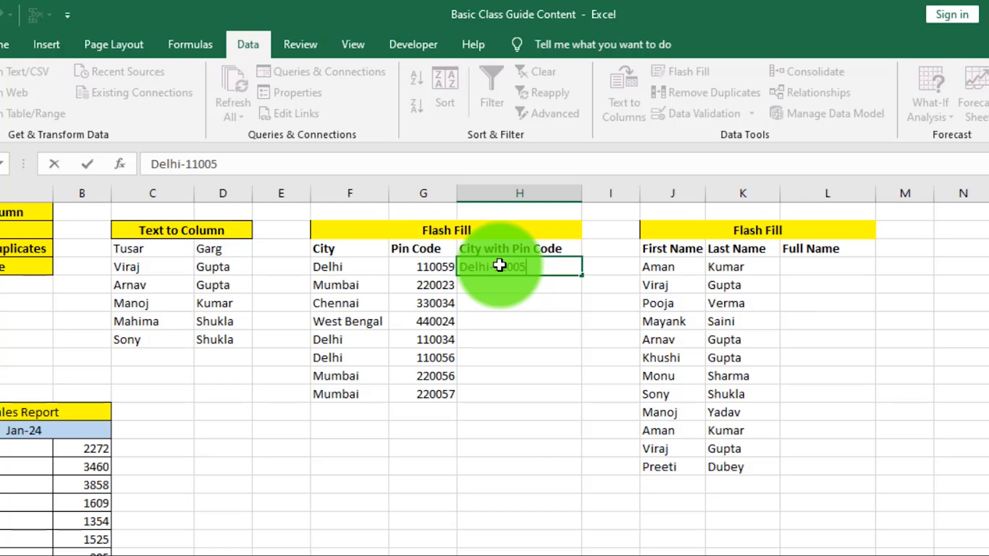
text(9)
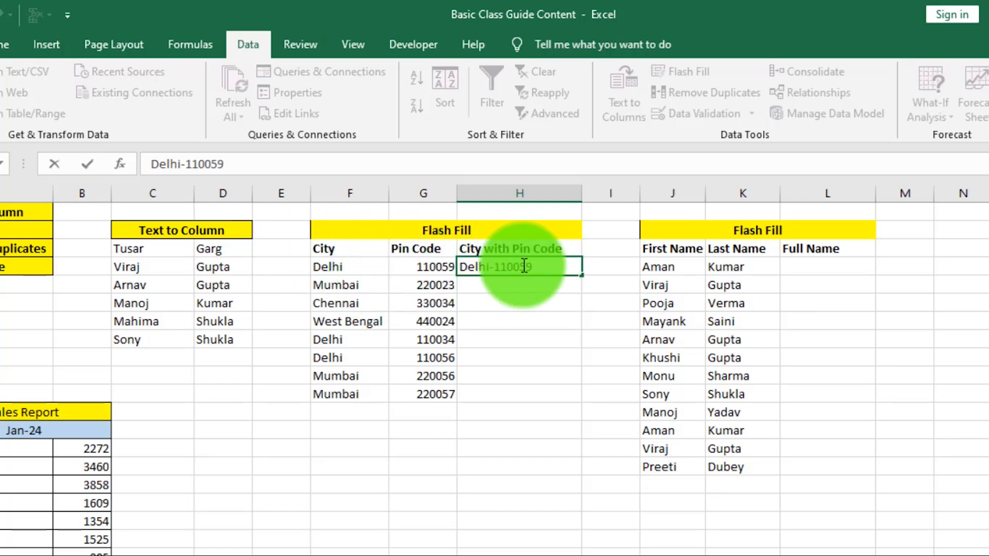
key(Return)
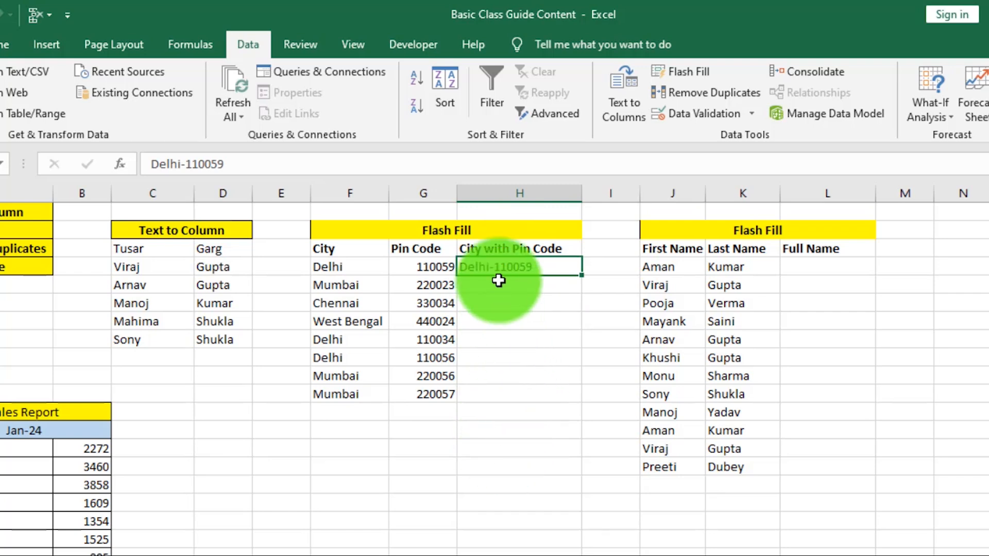
Step: Flash Fill H4:H11 to combine each remaining city with its pin code
drag(497, 268, 486, 391)
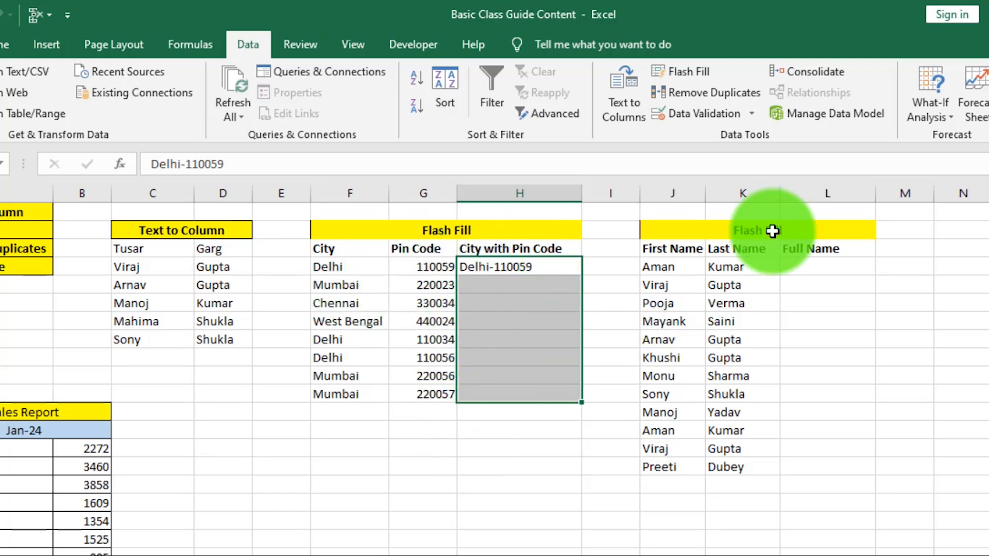
click(698, 71)
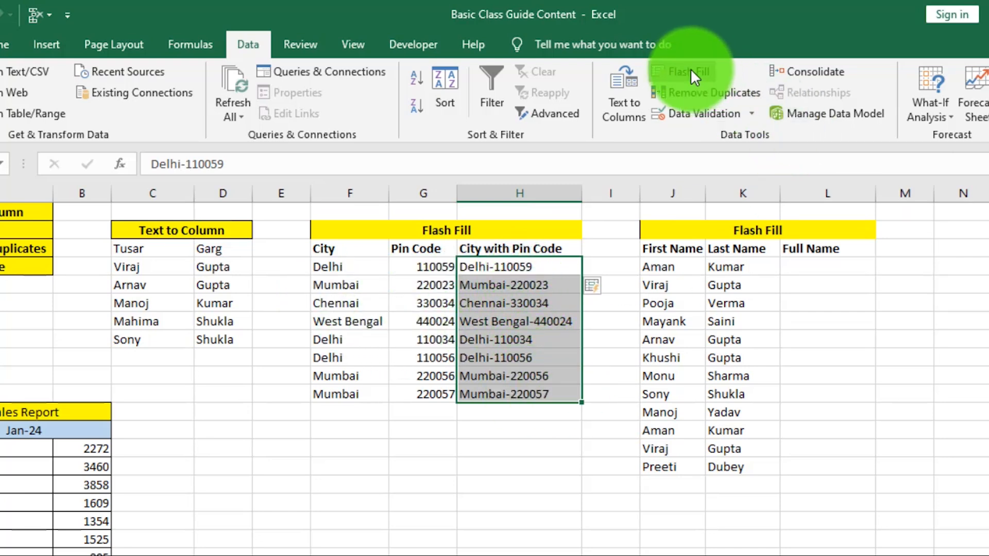
click(742, 538)
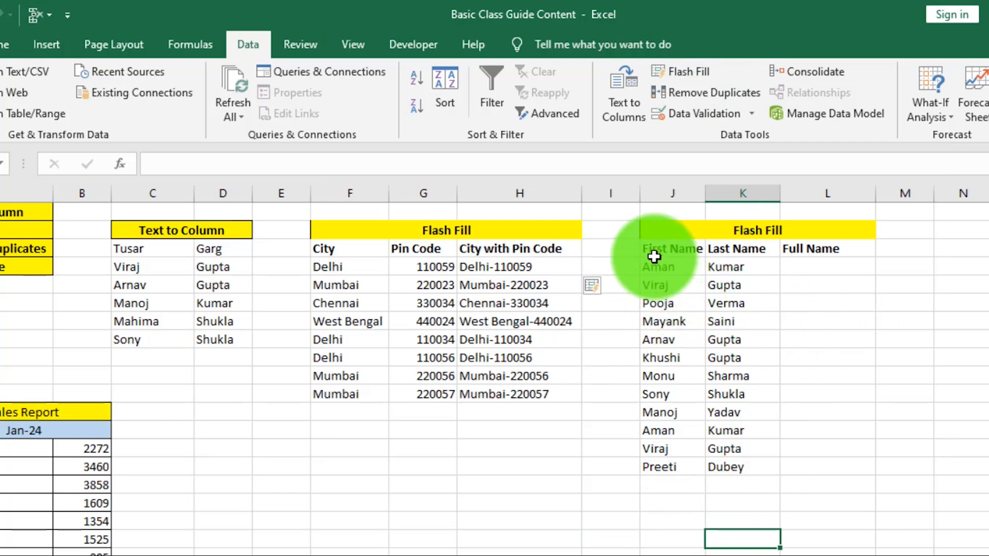
Step: Widen the Full Name column and type the first full-name example
drag(653, 251, 651, 465)
drag(744, 251, 759, 463)
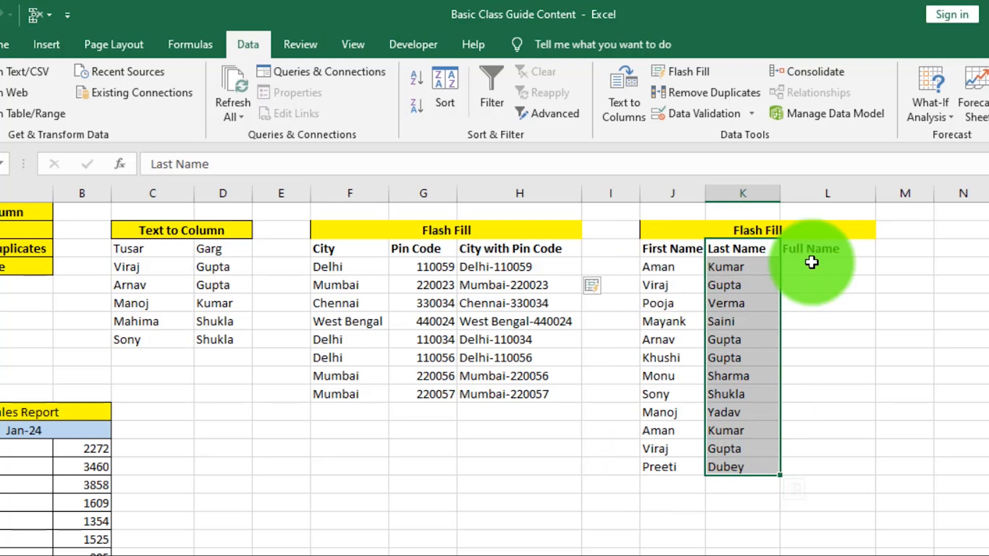
click(831, 267)
drag(876, 196, 911, 195)
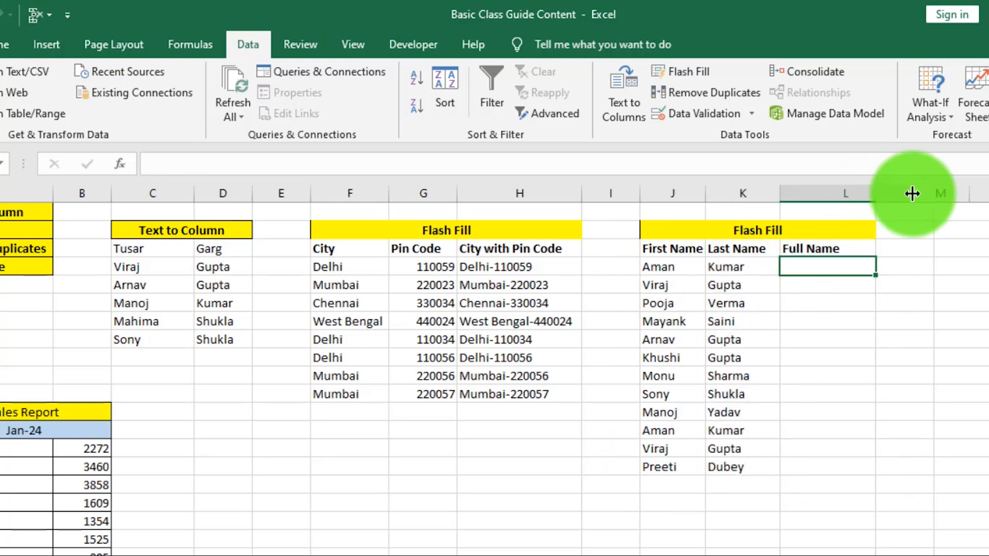
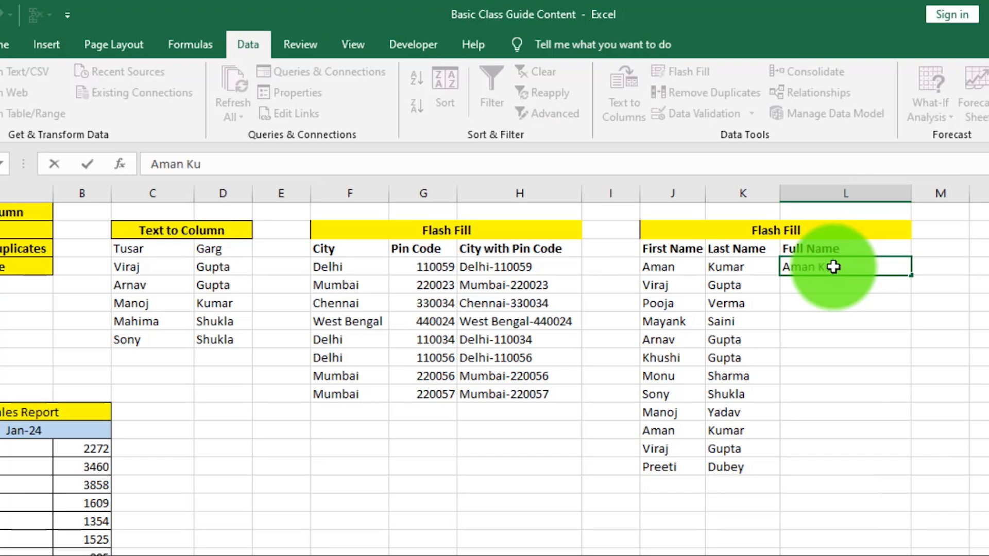
click(844, 336)
Step: Flash Fill the rest of the Full Name column from that example
click(827, 266)
drag(827, 267, 783, 298)
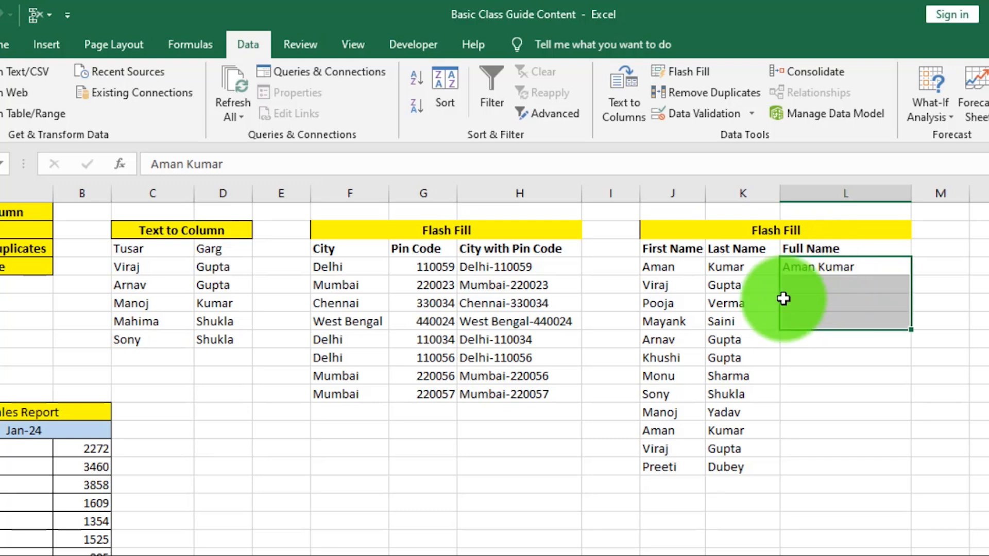
drag(685, 265, 729, 266)
drag(815, 268, 817, 466)
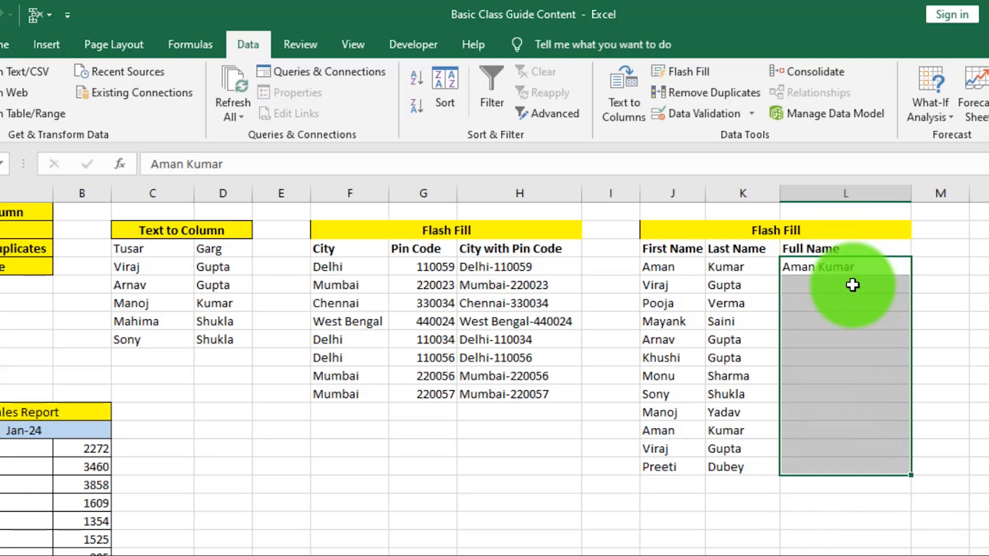
click(685, 71)
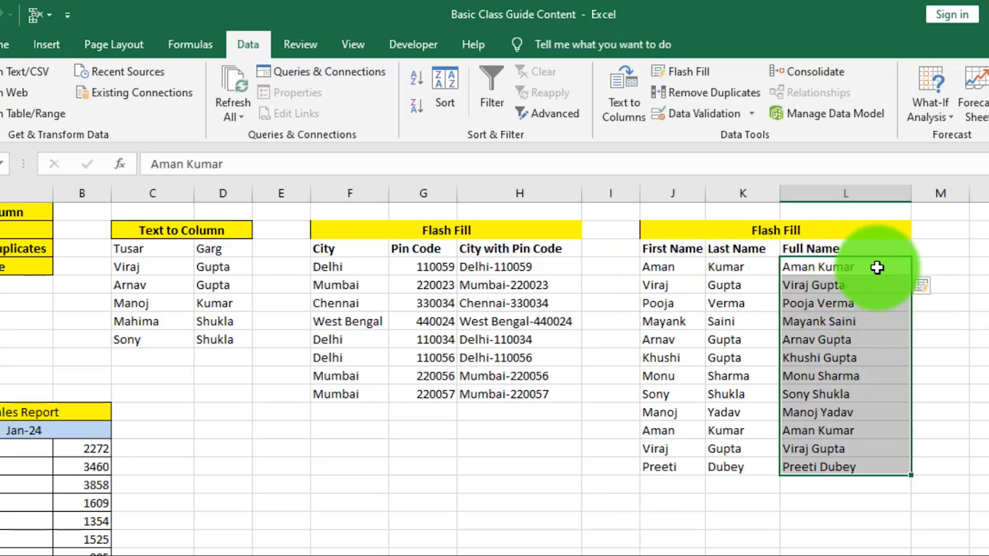
Step: Select the whole First, Last and Full Name table through its last row
click(693, 94)
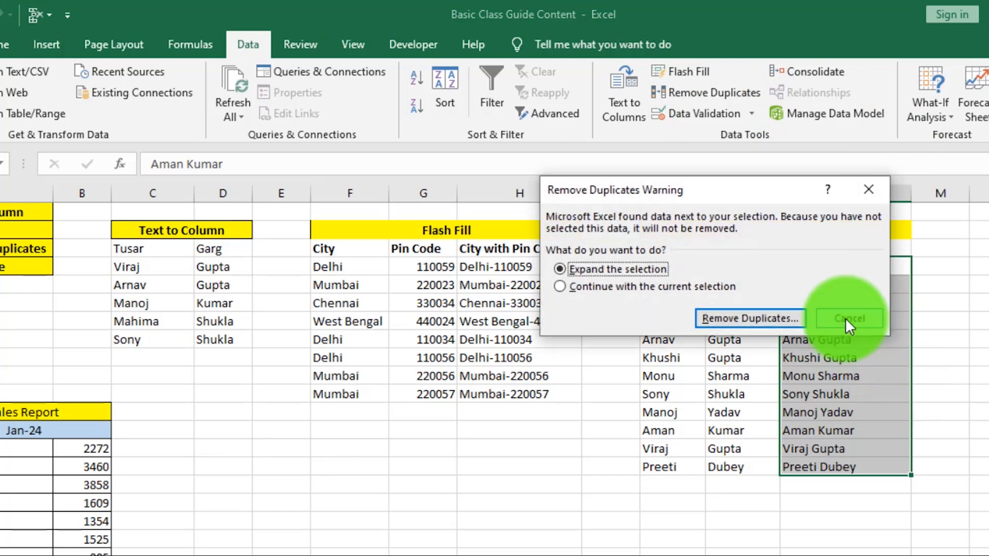
click(868, 189)
click(980, 360)
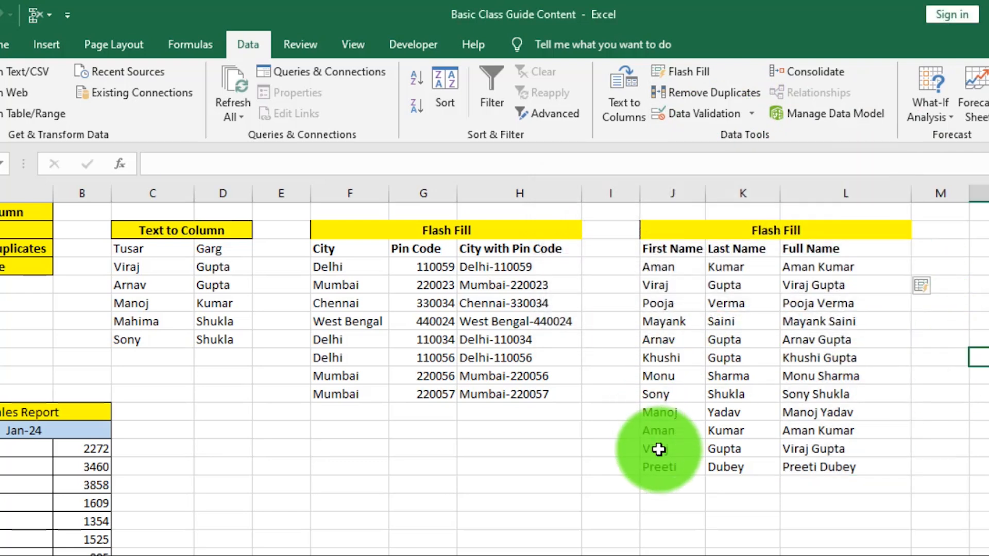
drag(657, 469, 820, 468)
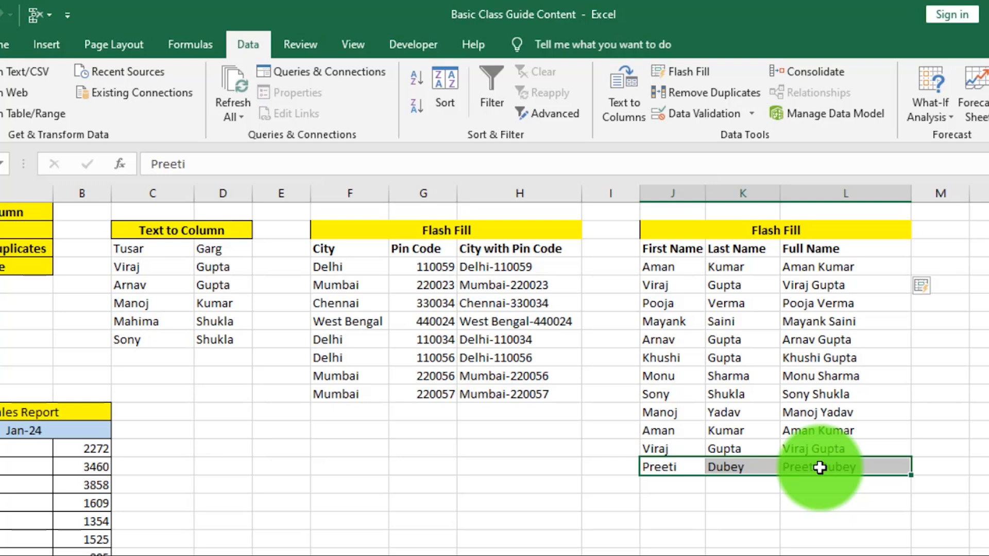
click(951, 432)
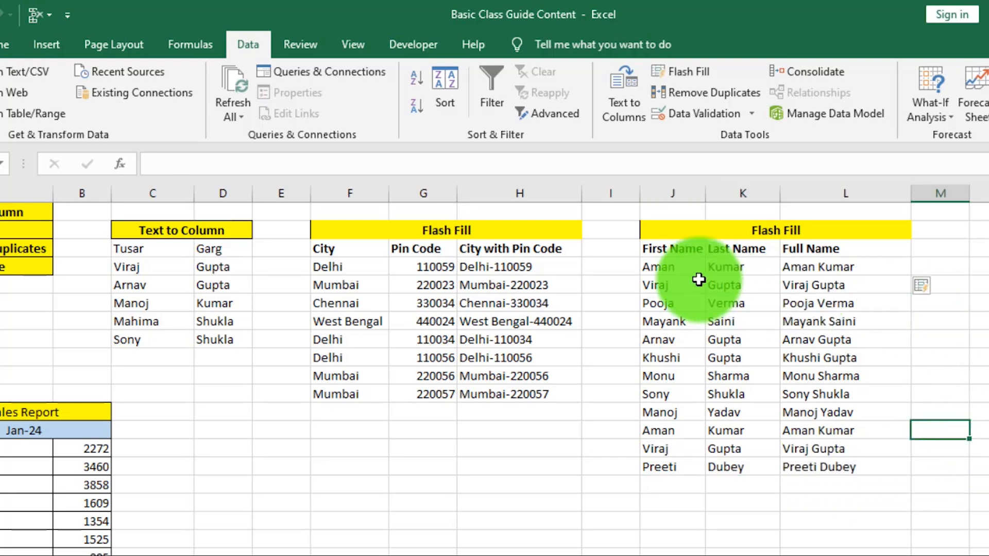
drag(670, 272, 805, 466)
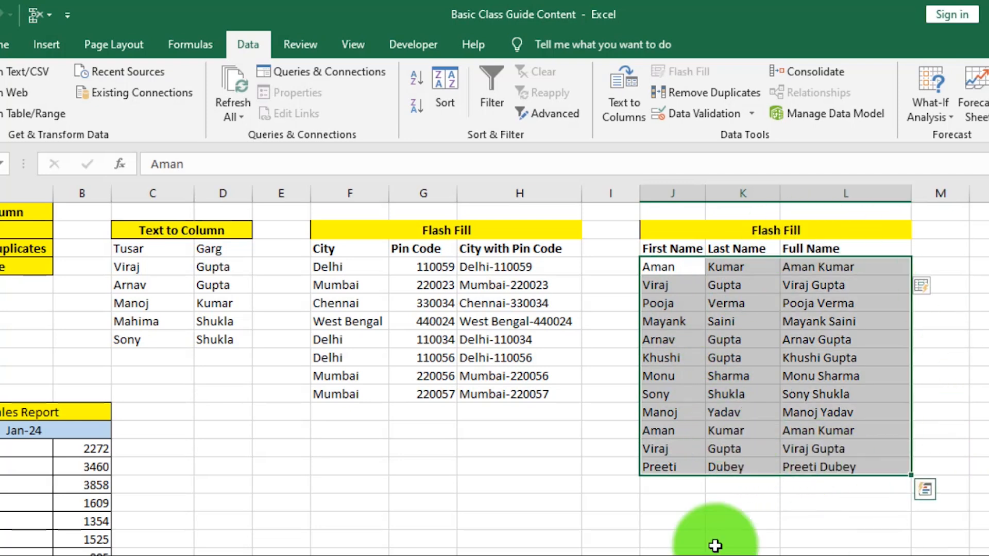
Step: Remove duplicates across all three name columns, leaving 10 unique entries
click(694, 93)
drag(653, 158, 320, 162)
click(441, 379)
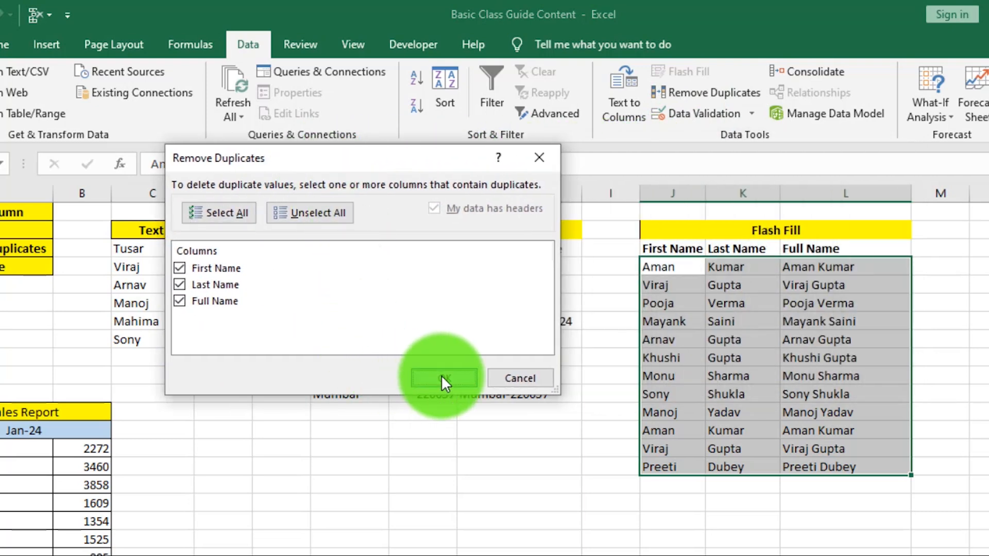
drag(535, 323, 392, 324)
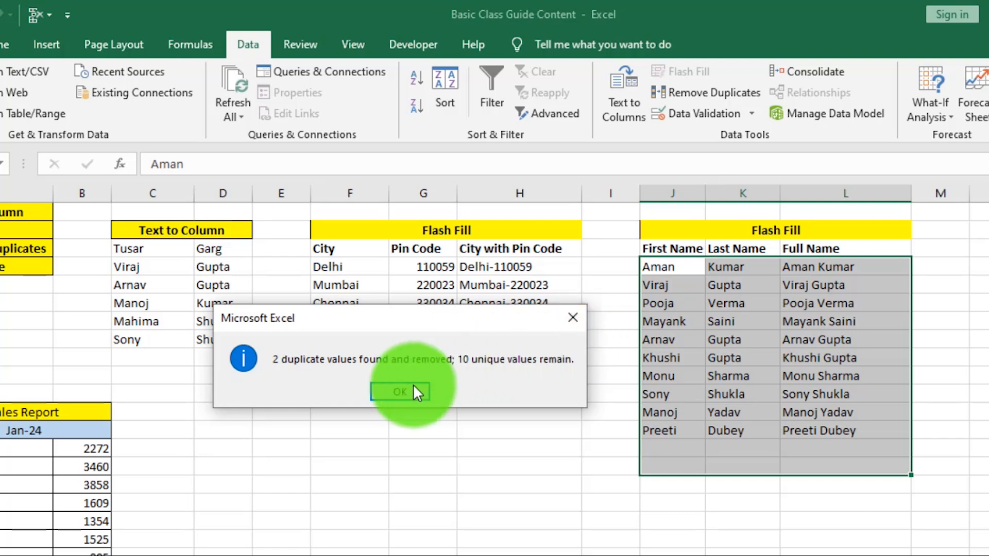
click(400, 392)
click(735, 496)
Step: Add a new first and last name entry in J14:K14 below the table's last row
click(664, 431)
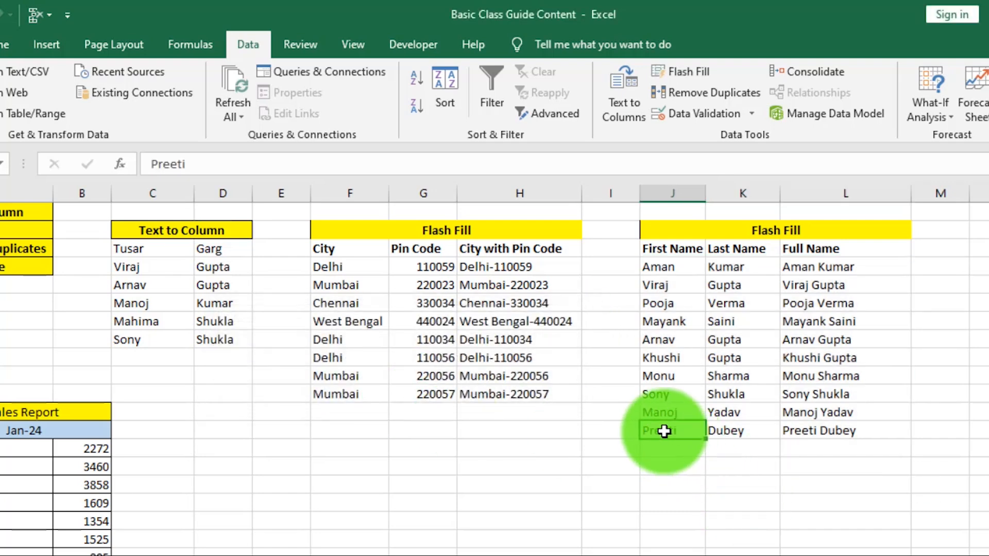
drag(664, 431, 890, 431)
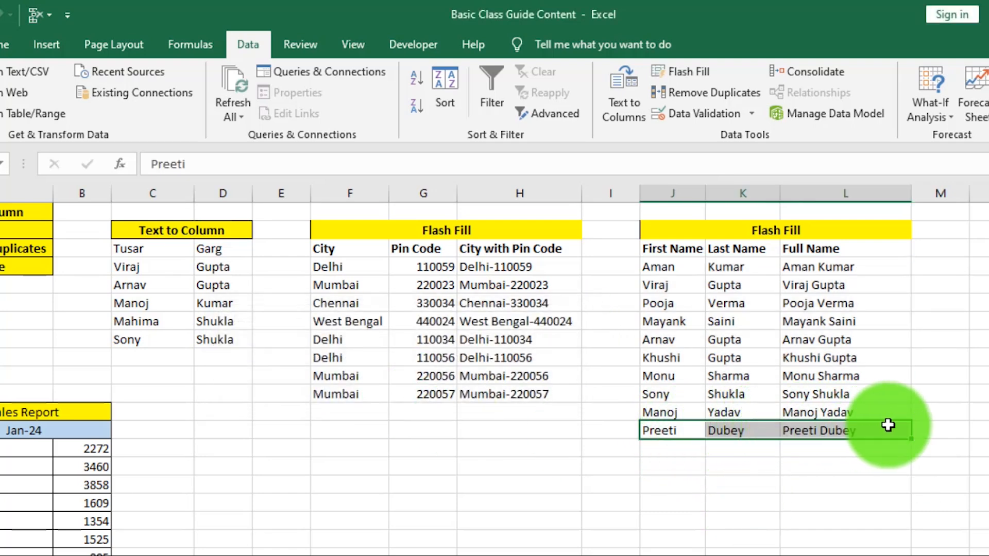
click(802, 494)
click(666, 452)
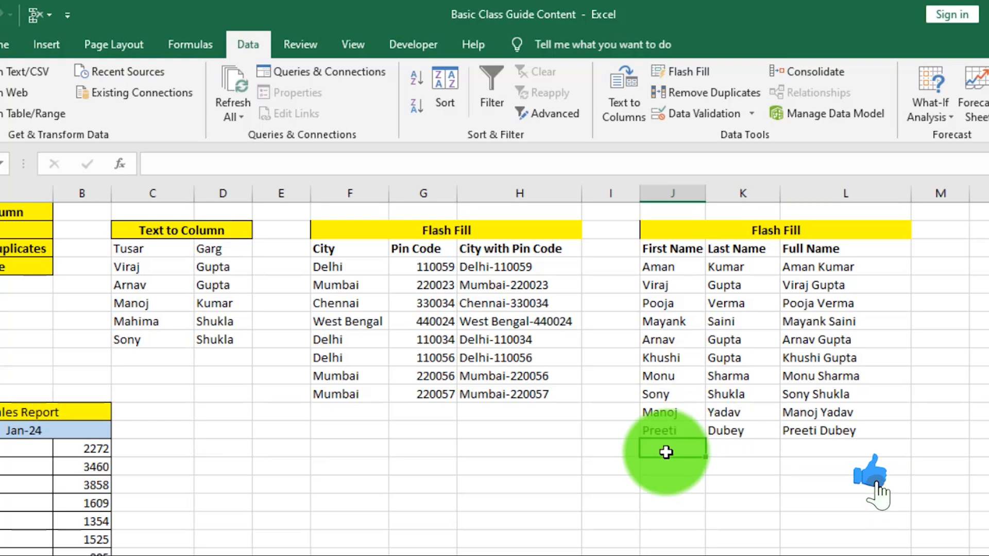
key(Down)
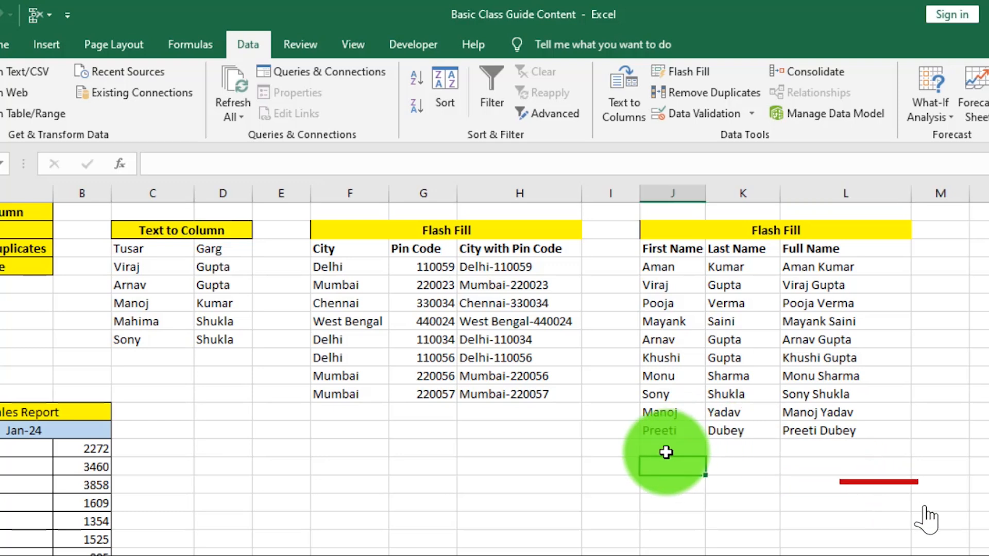
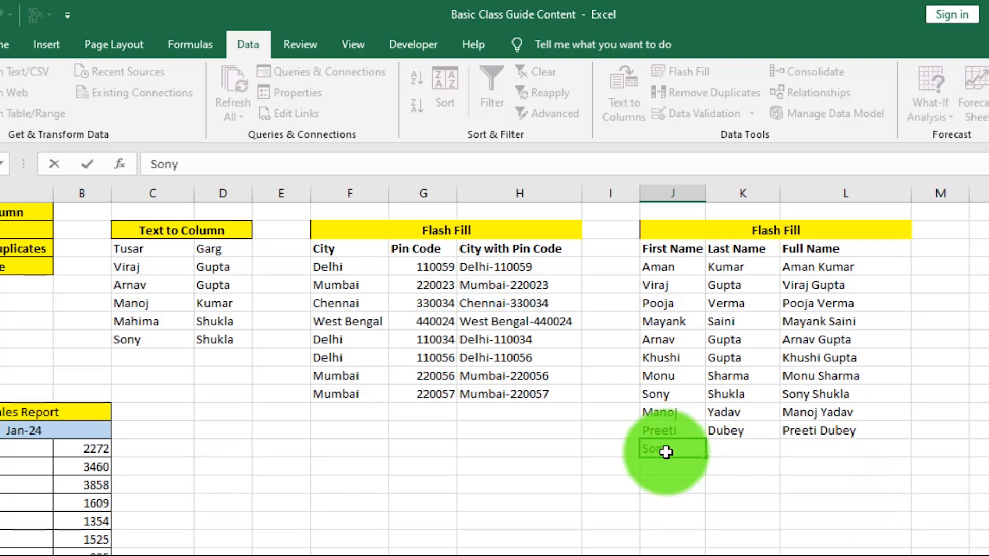
key(Tab)
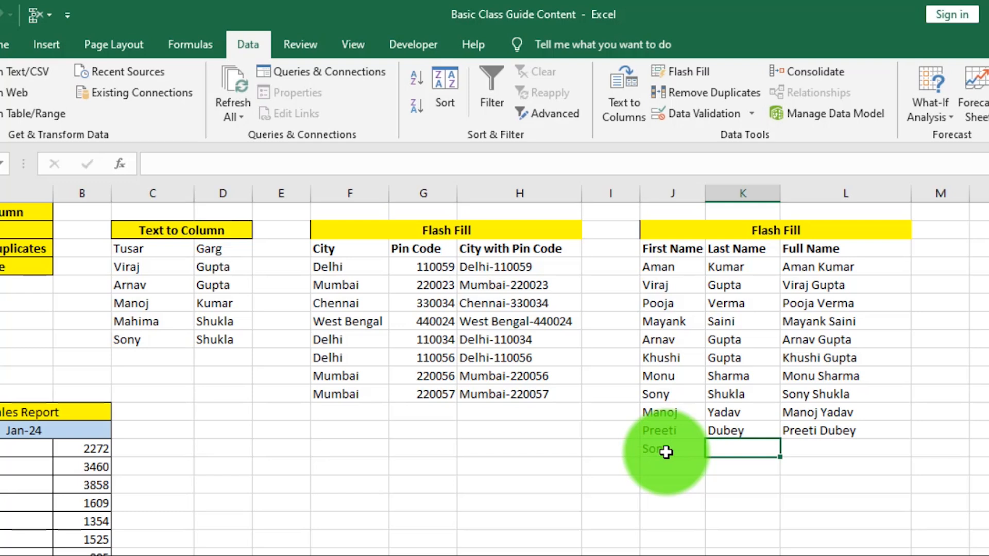
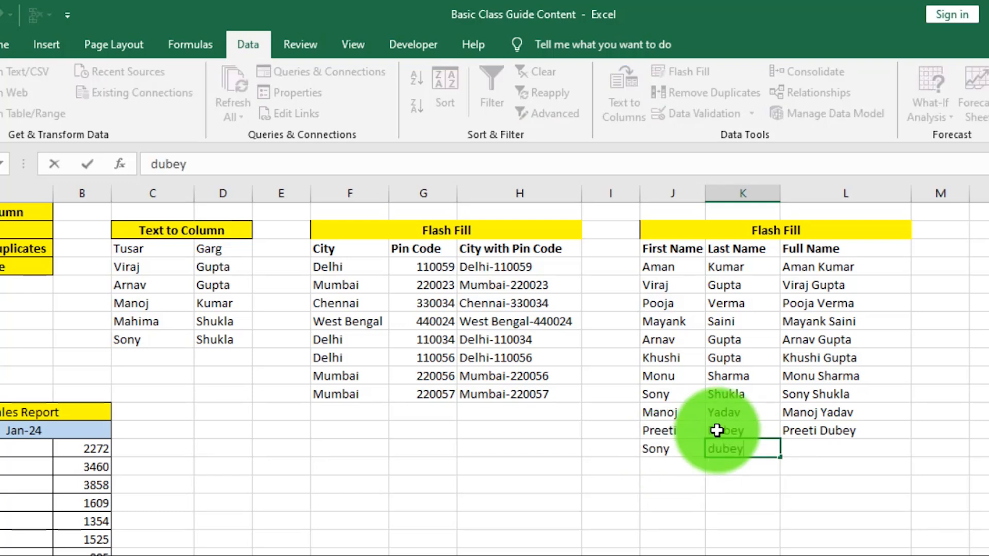
click(834, 483)
drag(674, 269, 832, 451)
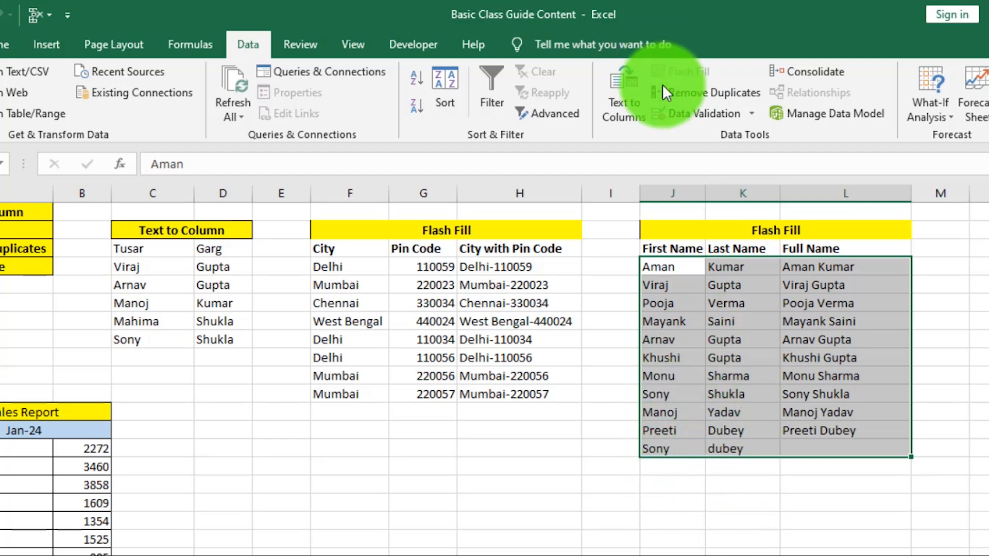
click(678, 95)
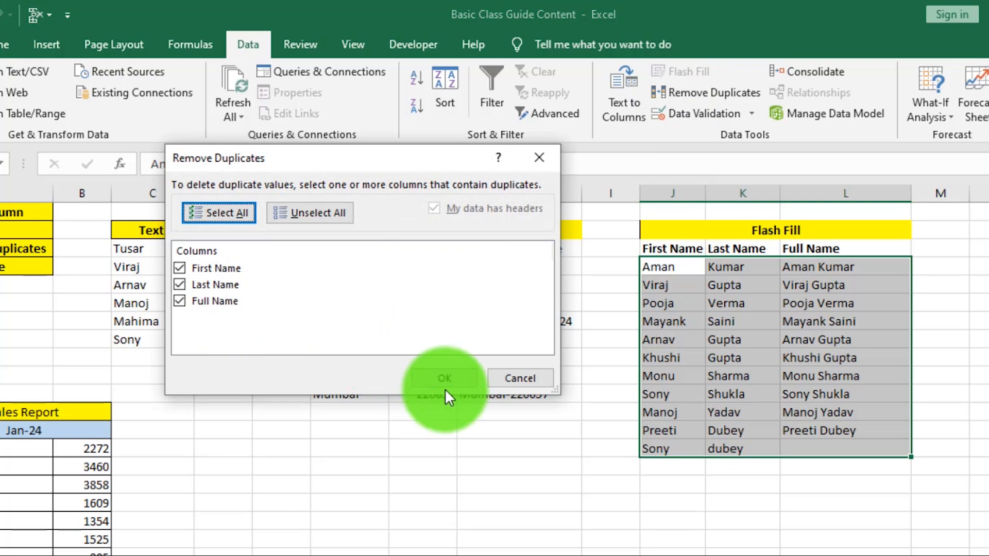
click(445, 387)
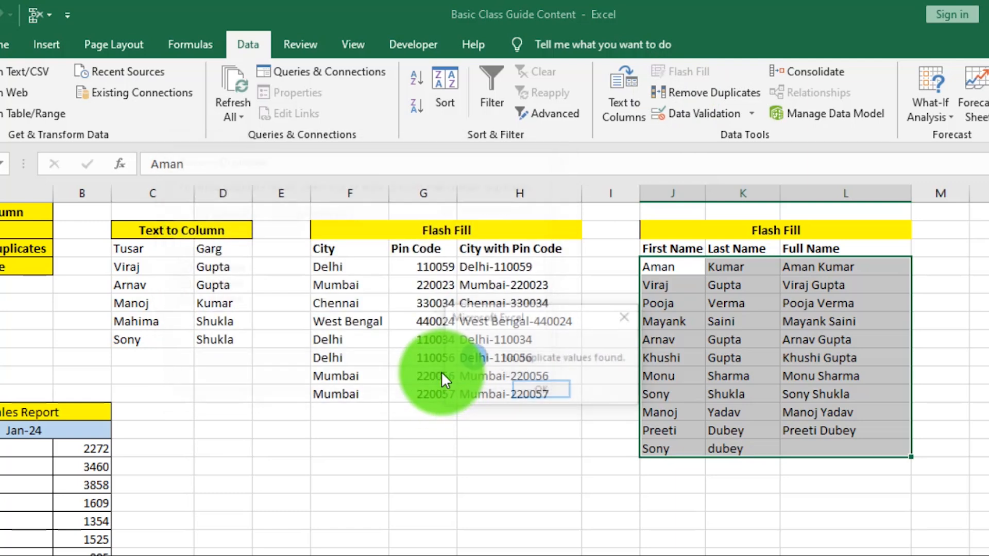
click(542, 392)
drag(655, 395, 826, 394)
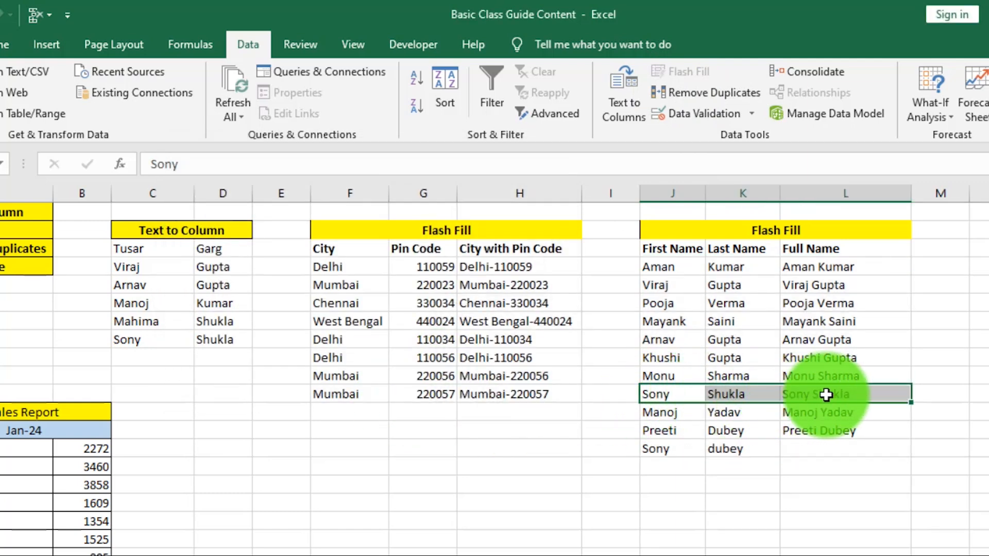
drag(653, 448, 813, 453)
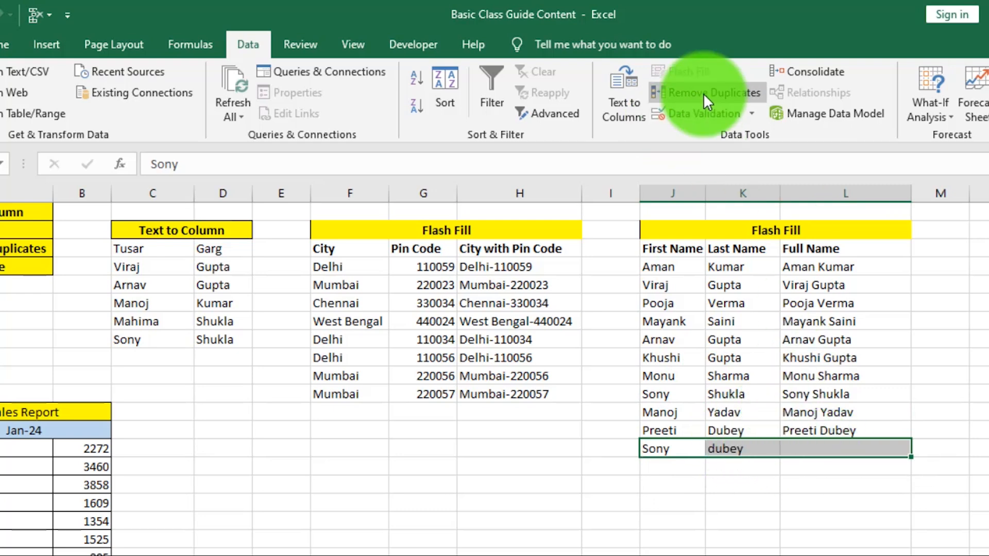
click(425, 519)
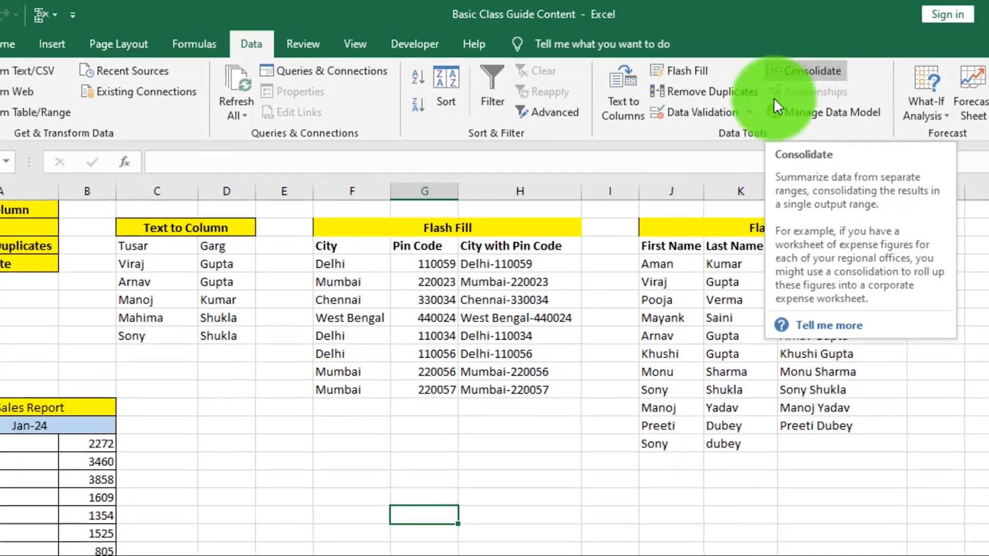
Step: Look over the January, Feb-24 and Mar-24 sales reports on Sheets 2, 7 and 8
click(425, 485)
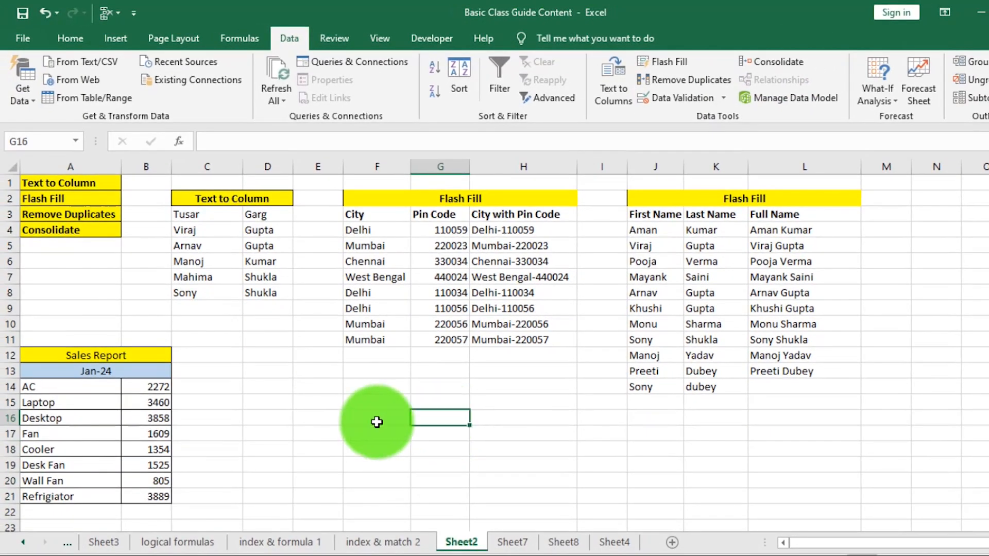
click(67, 403)
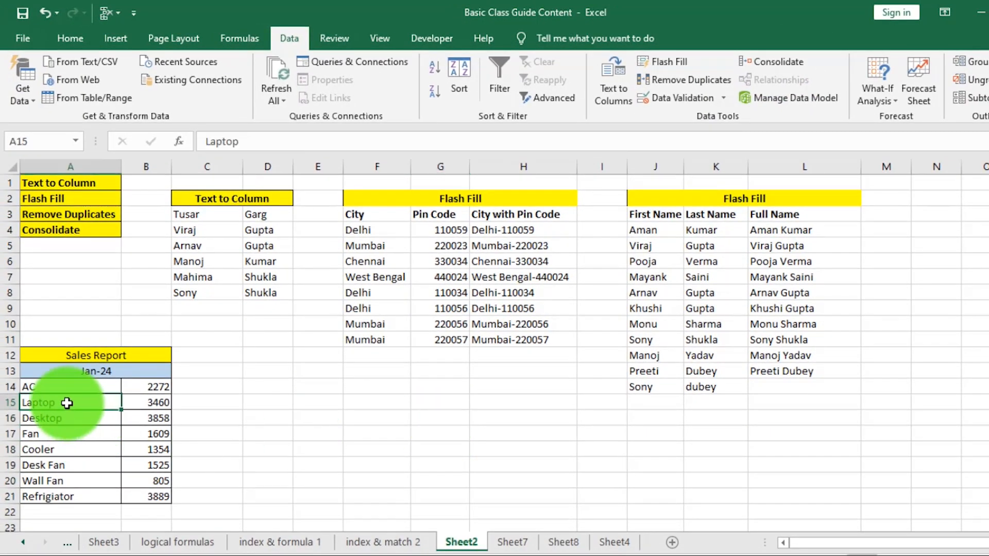
drag(37, 387, 143, 496)
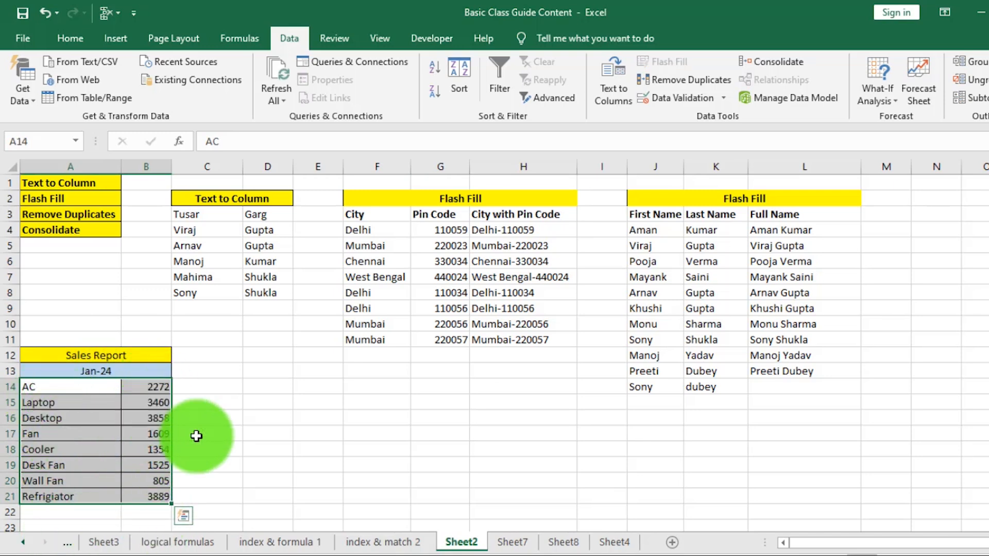
click(515, 545)
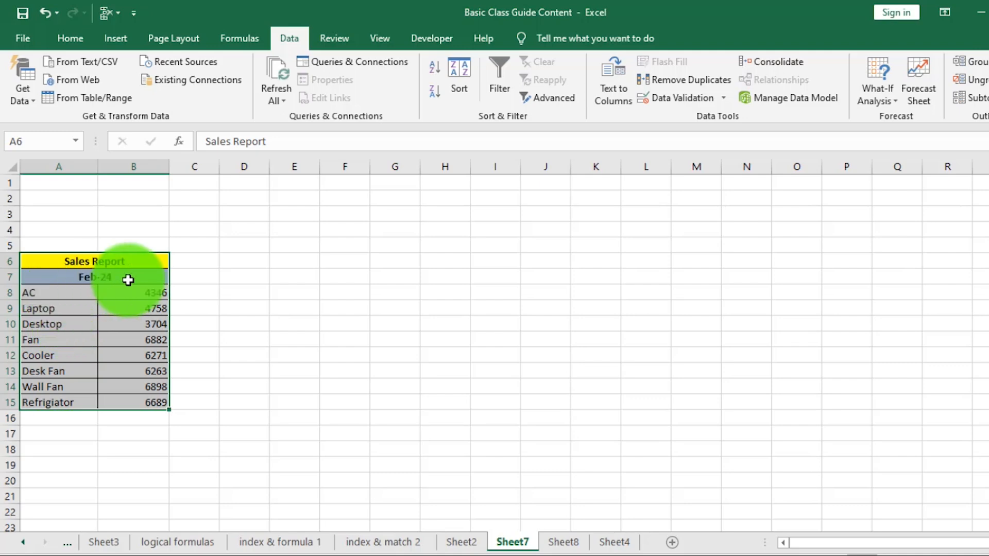
click(569, 541)
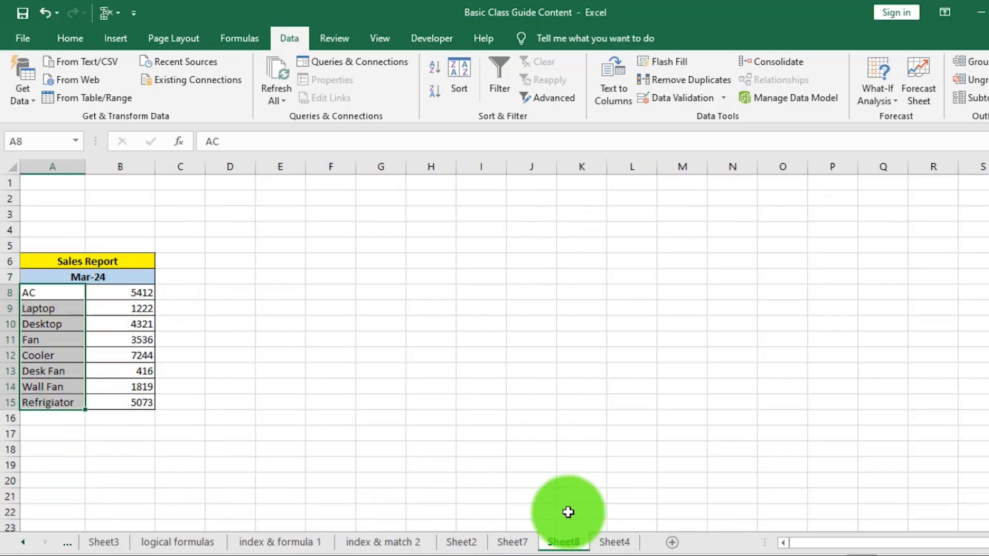
click(614, 544)
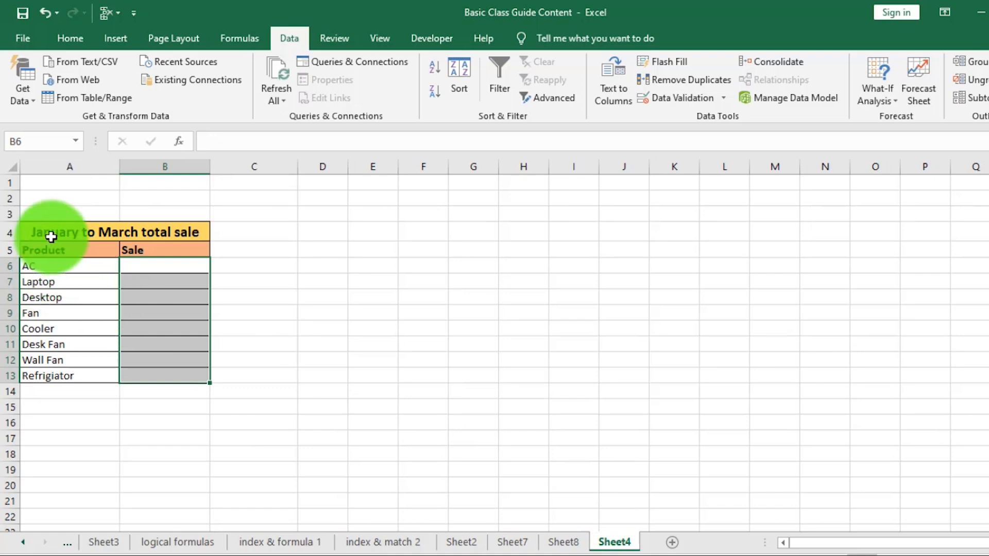
drag(154, 266, 165, 373)
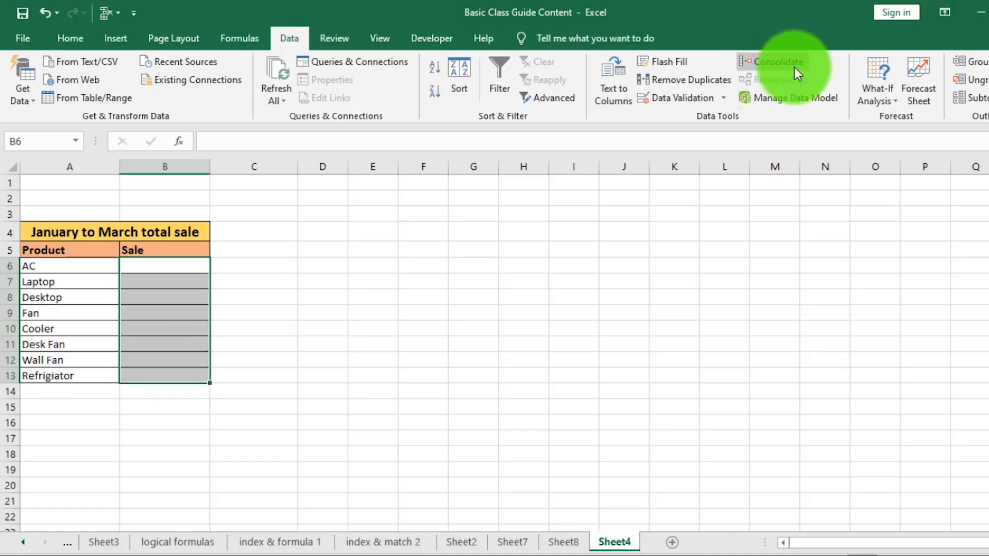
Step: Recheck the monthly reports, then select the empty Sale cells B6:B13 on Sheet4
click(460, 542)
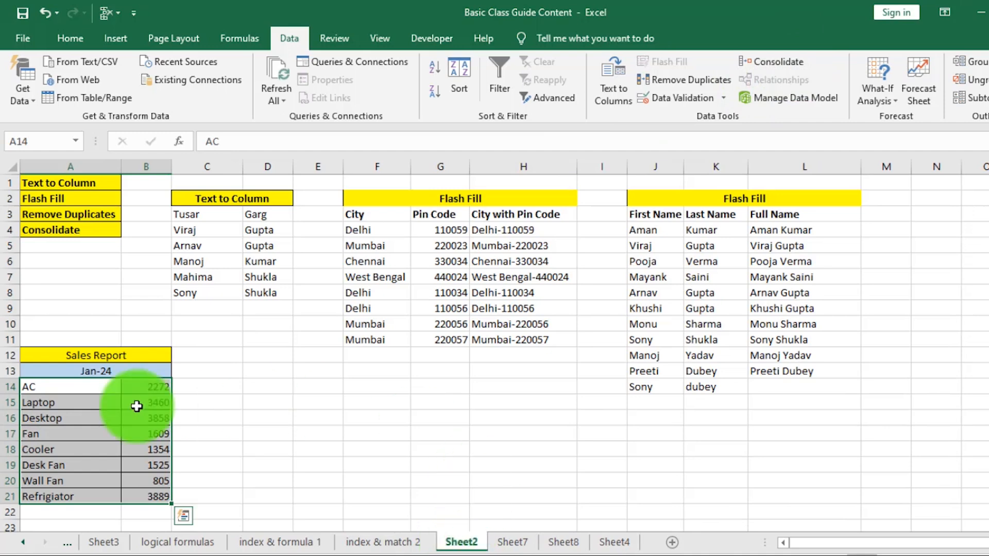
click(511, 541)
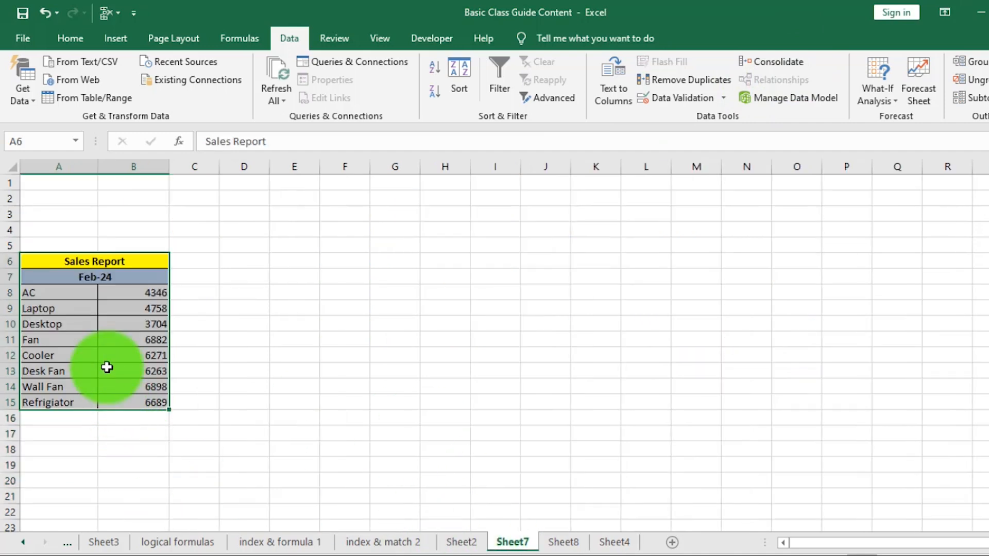
click(581, 544)
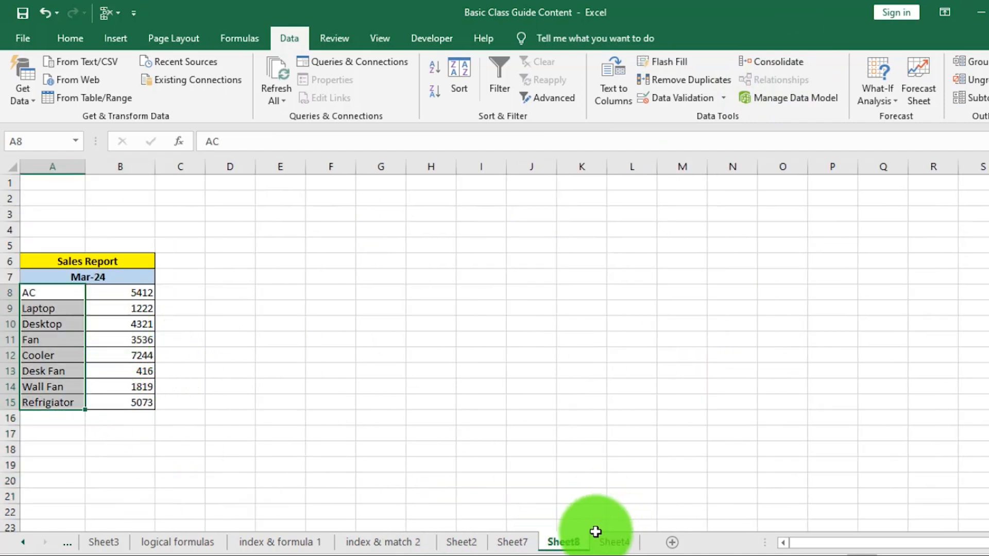
click(615, 542)
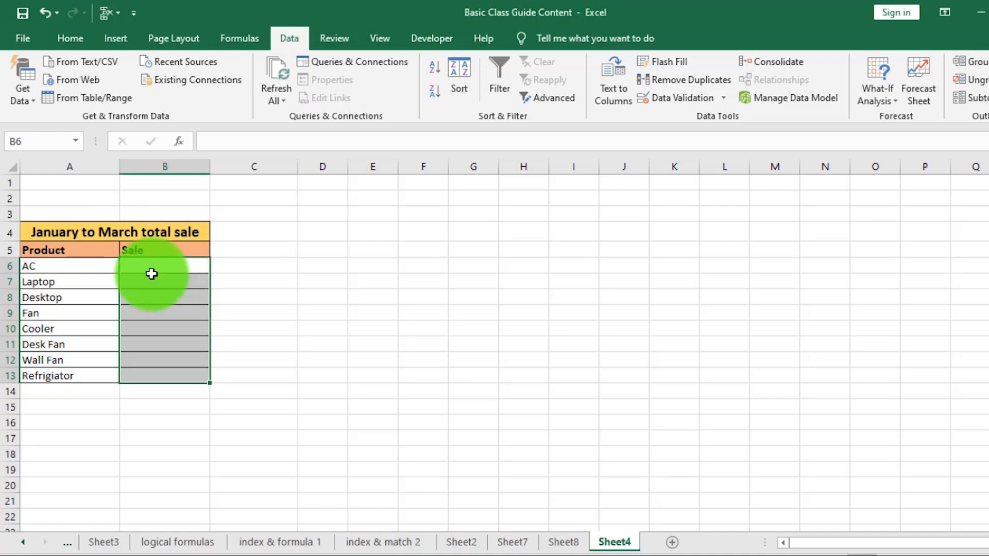
drag(67, 266, 71, 371)
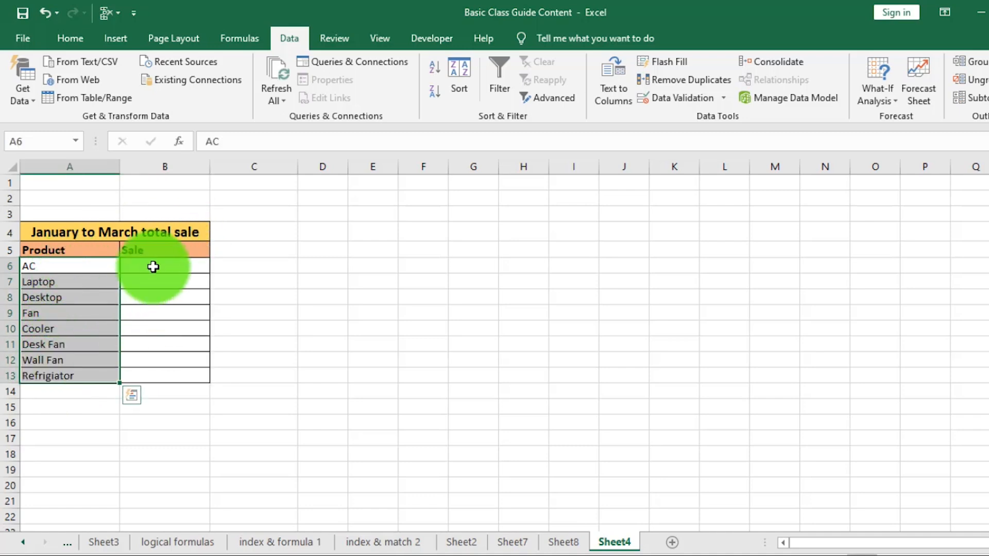
drag(152, 268, 152, 374)
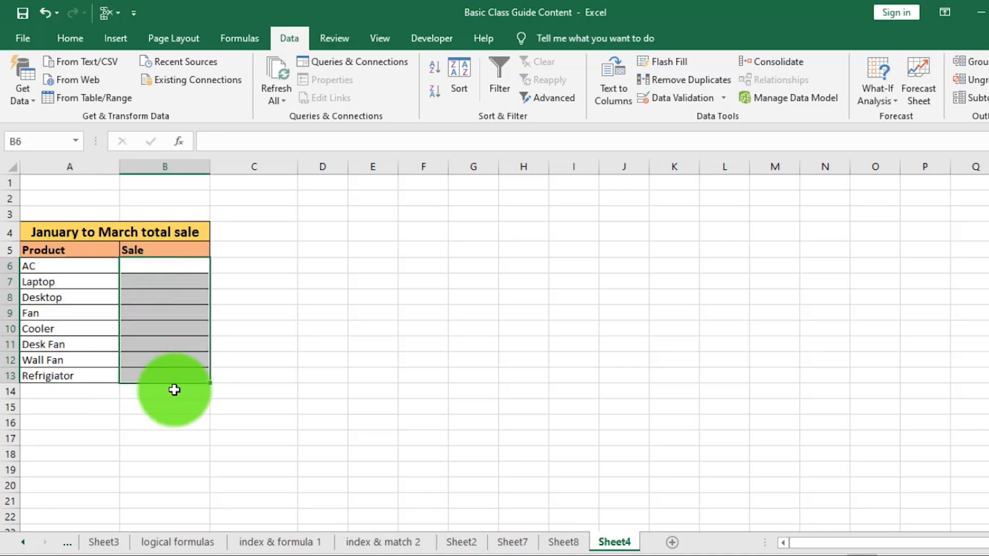
click(191, 391)
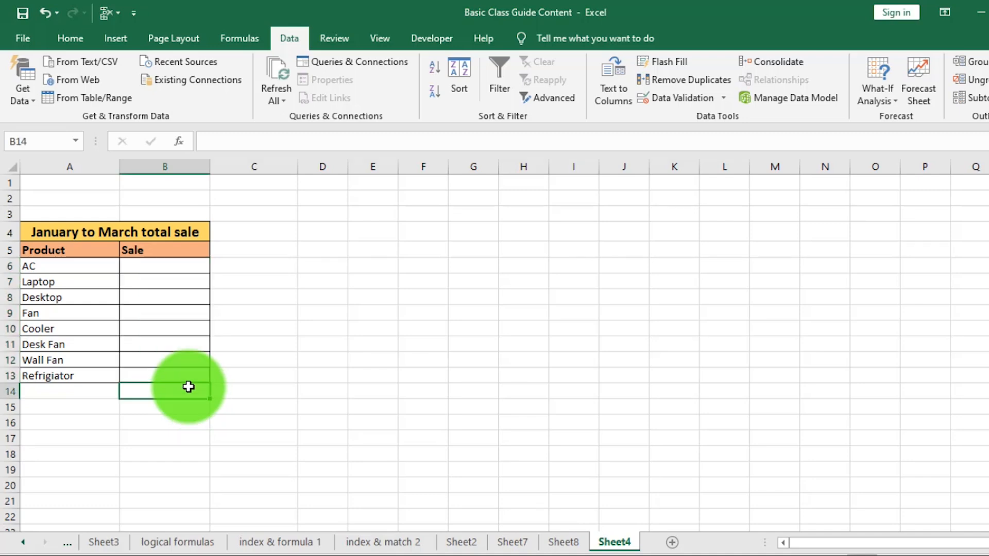
drag(160, 266, 156, 376)
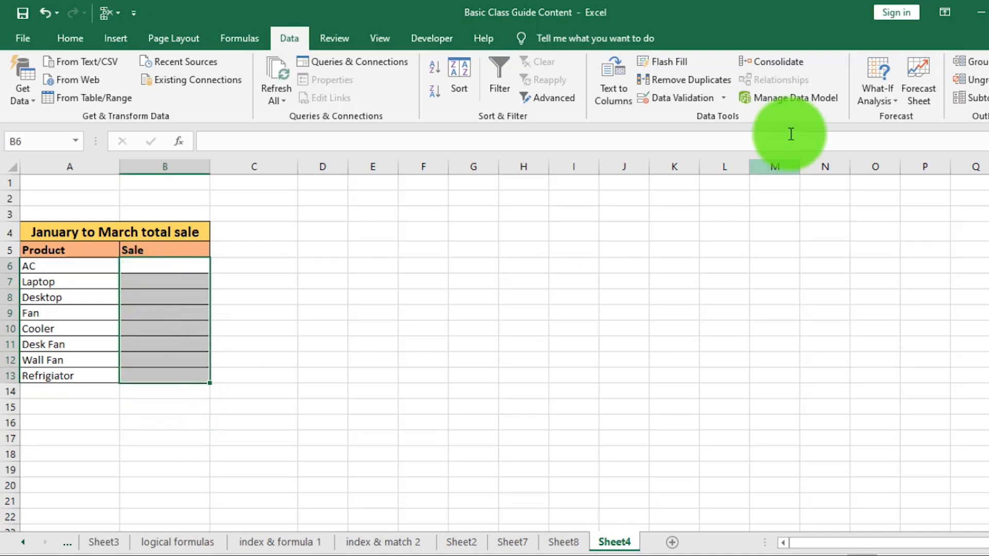
Step: Open Consolidate and delete the old Sheet8, Sheet7 and Sheet2 source references
click(780, 64)
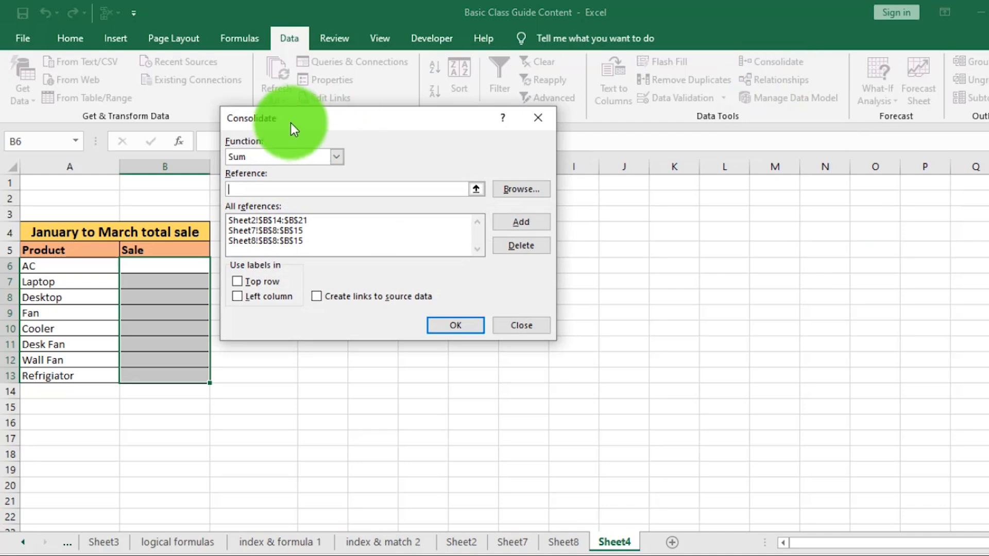
drag(290, 122, 546, 134)
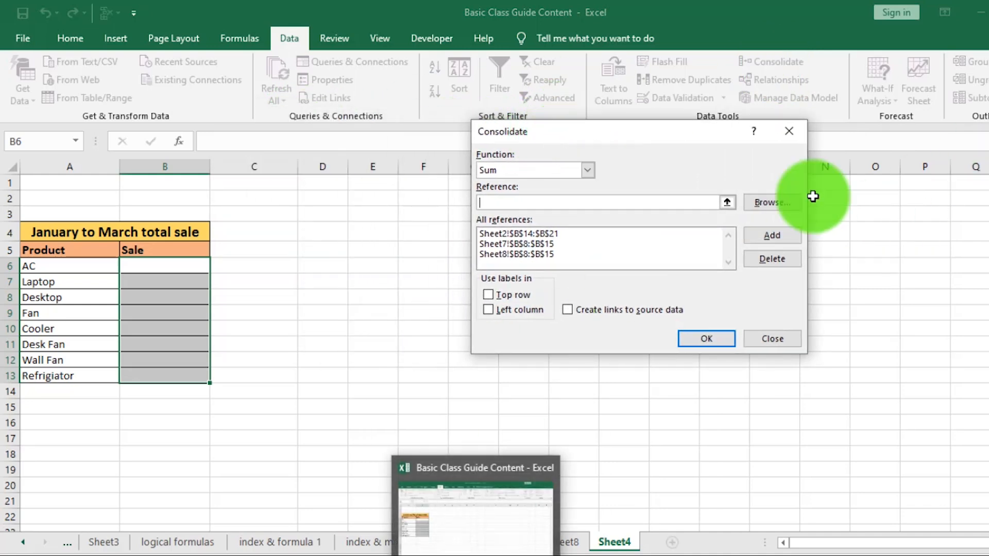
click(521, 254)
click(773, 259)
click(589, 244)
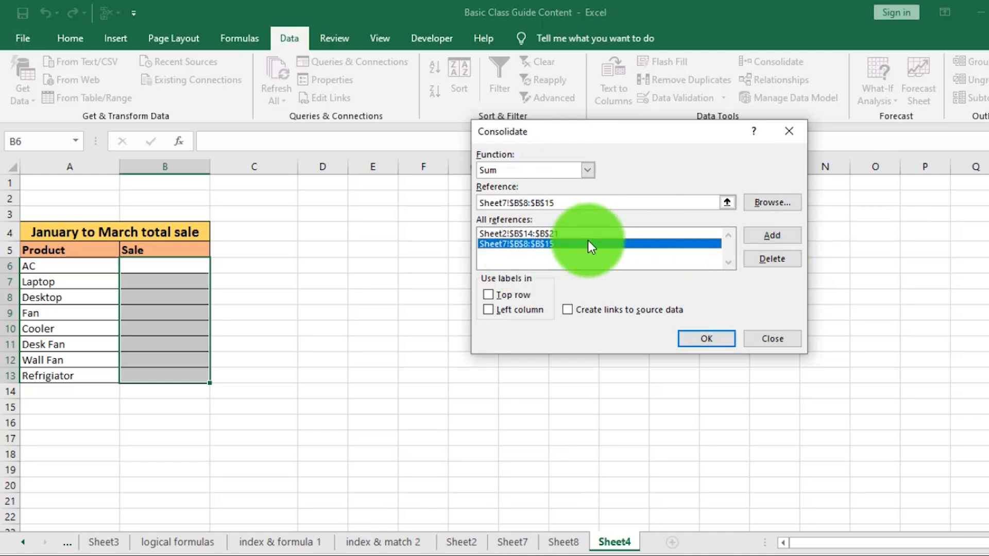
click(768, 260)
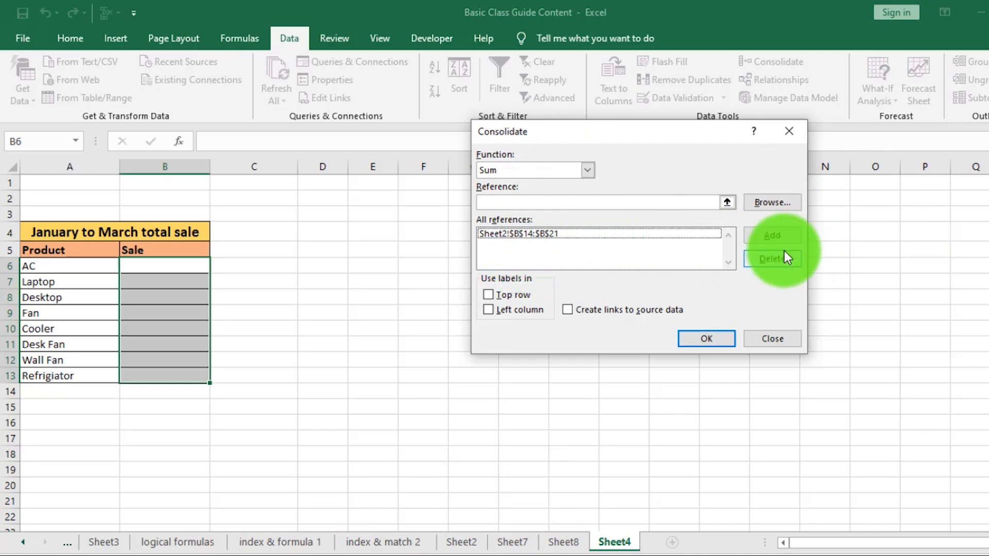
click(560, 233)
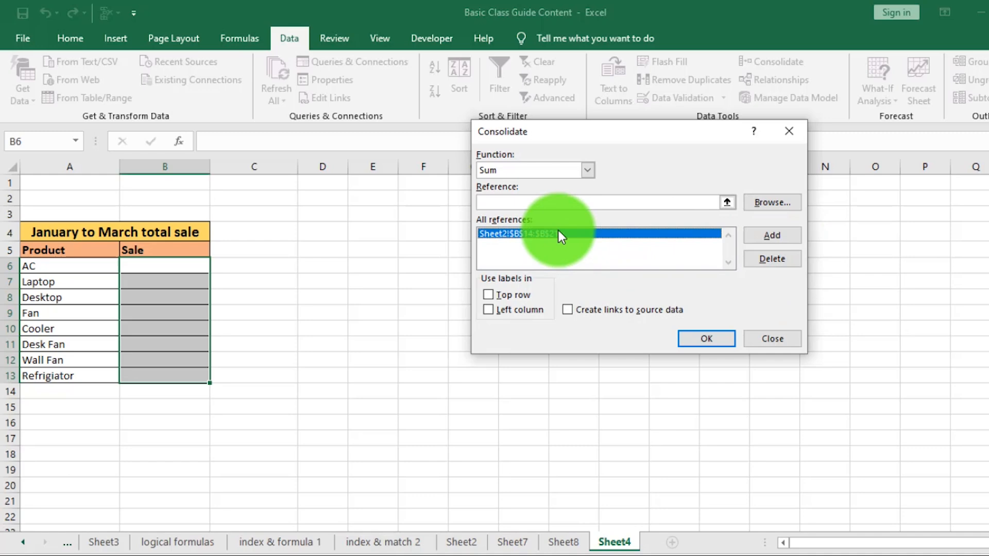
click(777, 259)
Step: Keep Sum as the consolidation function, ready to enter a new source range
drag(649, 140, 722, 184)
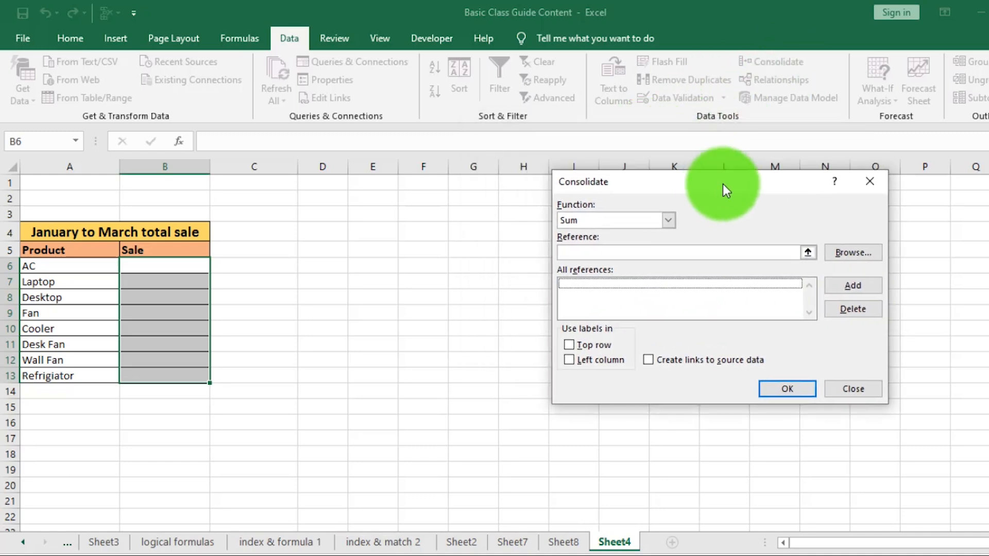
click(669, 220)
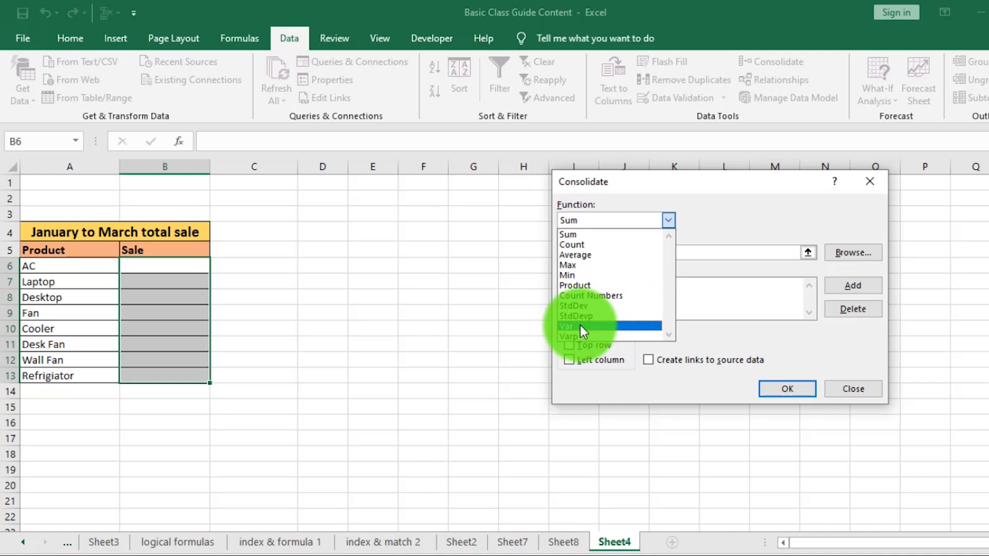
click(571, 233)
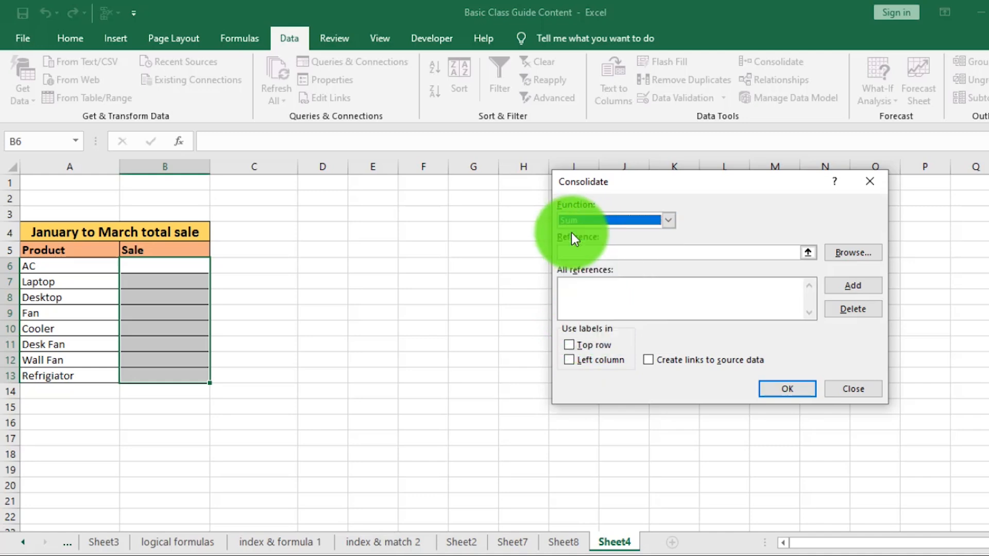
click(580, 252)
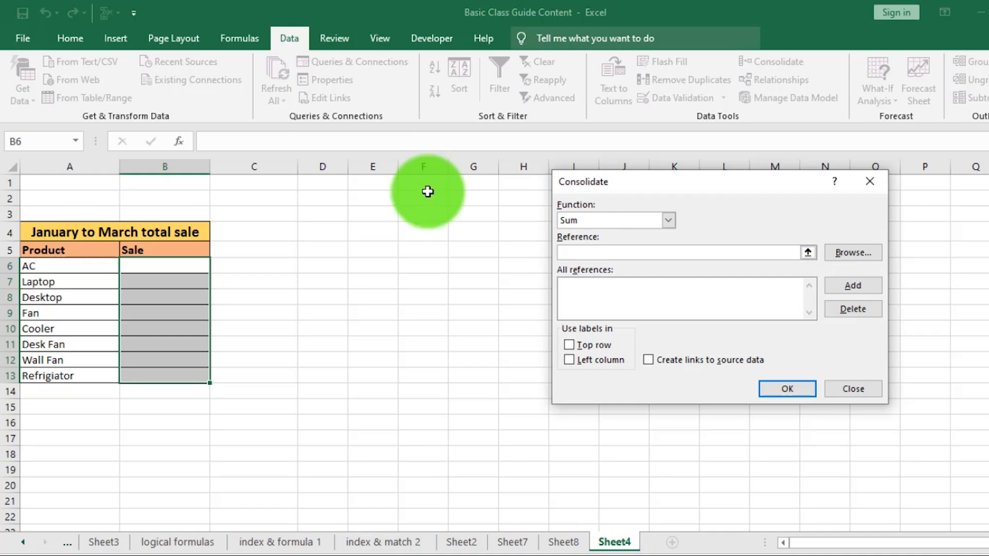
Step: Consolidate Sheet2!B14:B21, Sheet7!B8:B15 and Sheet8!B8:B15 as sums into Sheet4's Sale column
click(463, 543)
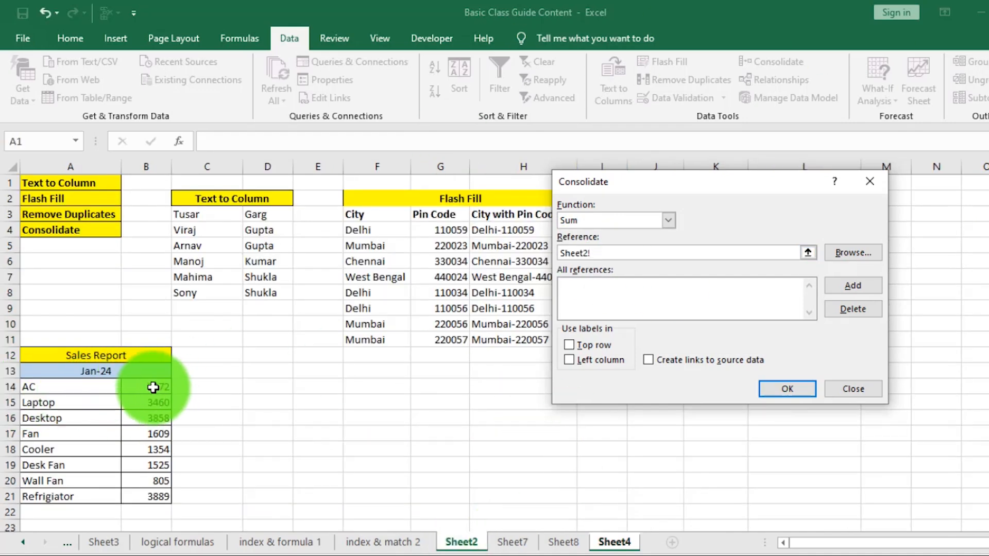
drag(154, 388, 157, 496)
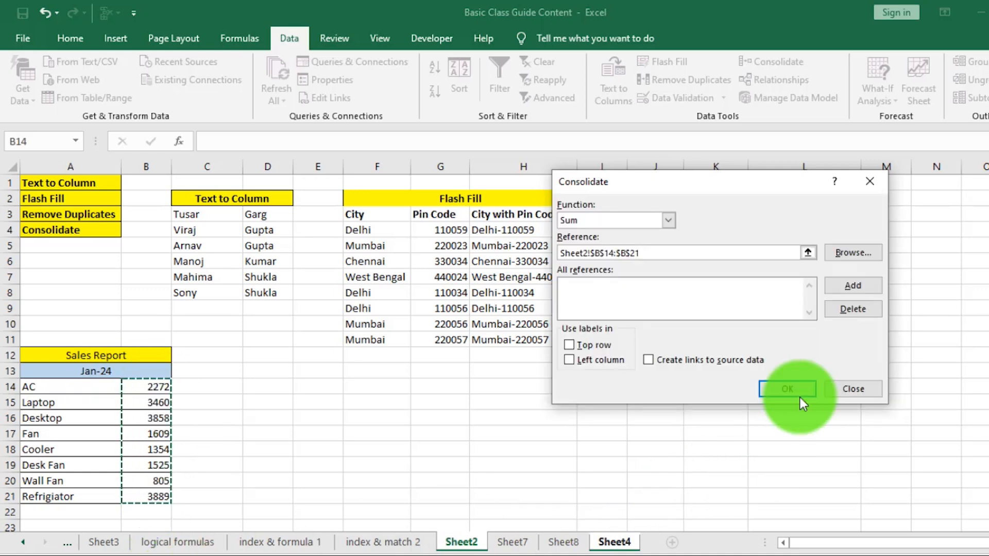
click(851, 286)
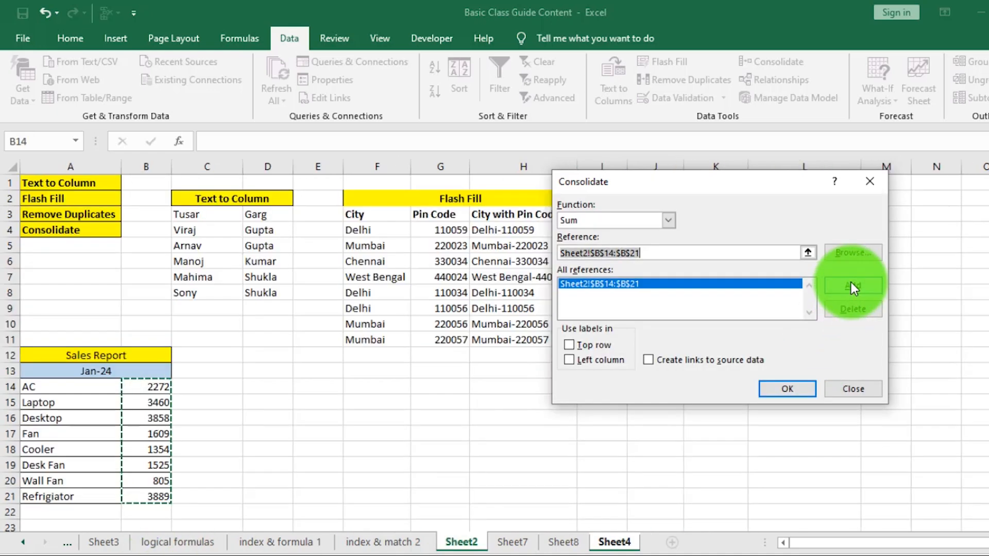
click(512, 543)
drag(141, 295, 145, 358)
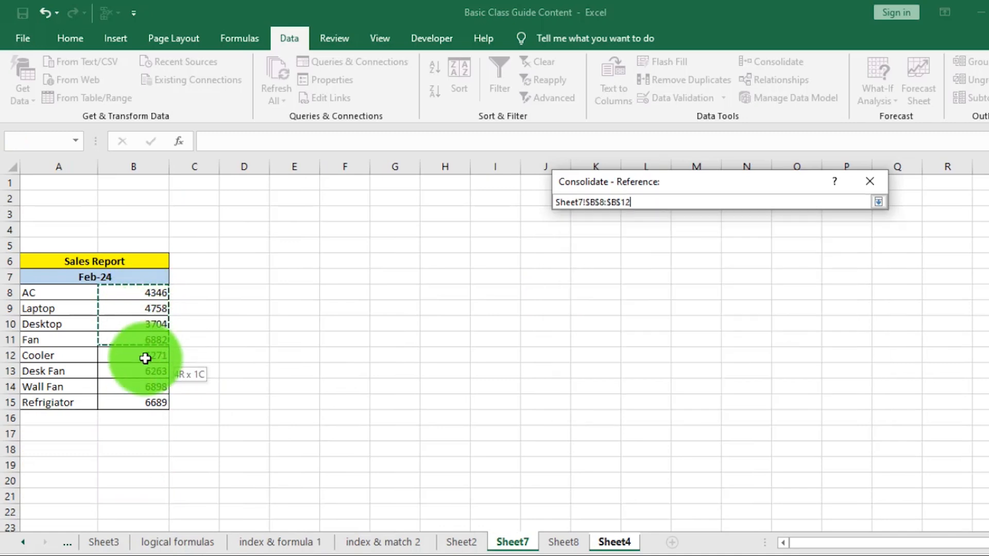
drag(145, 401, 146, 401)
click(852, 285)
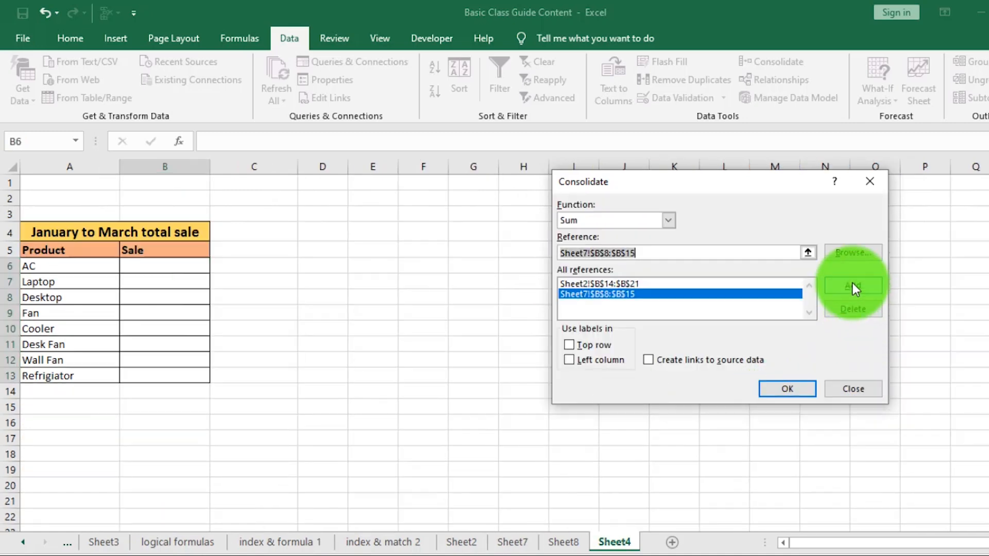
click(563, 542)
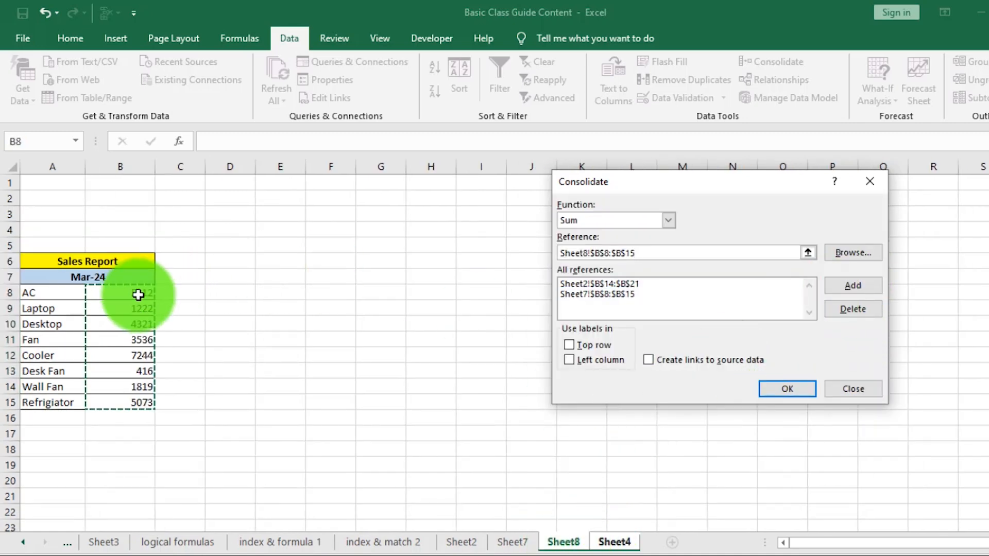
click(851, 286)
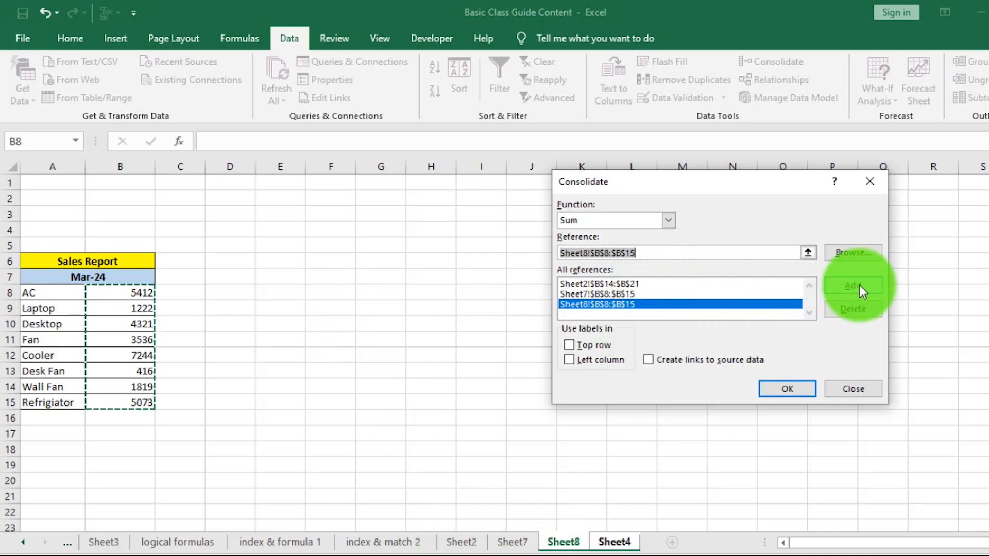
click(785, 389)
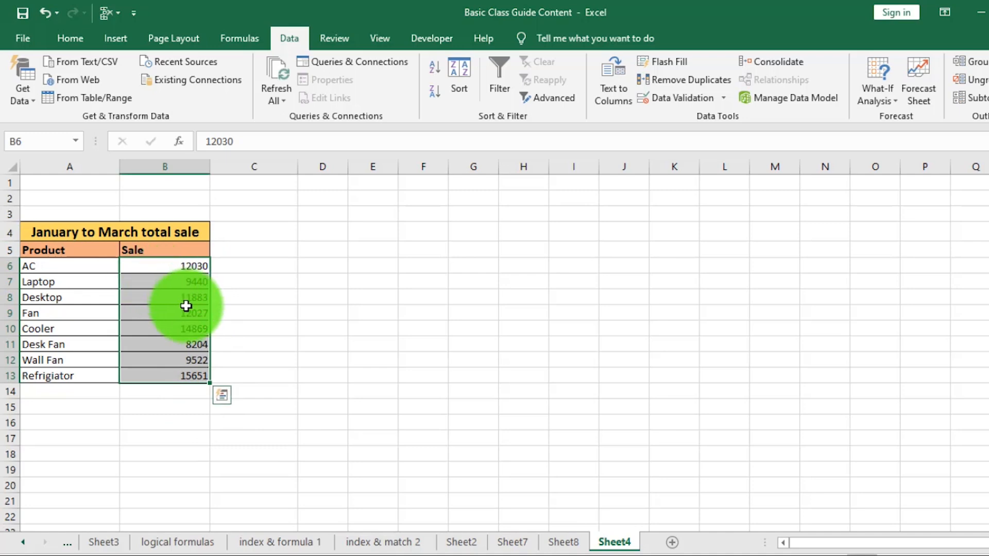
click(177, 265)
click(461, 542)
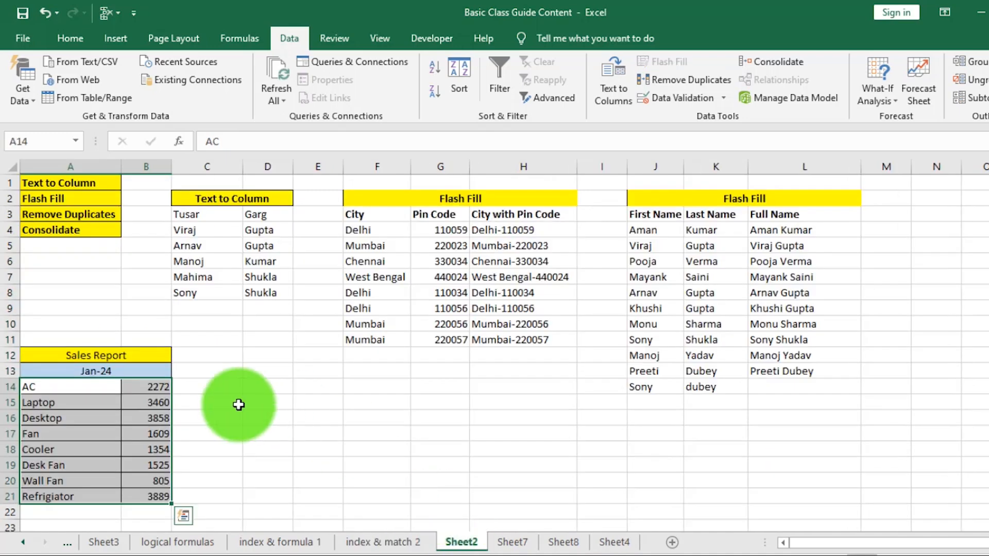
click(512, 542)
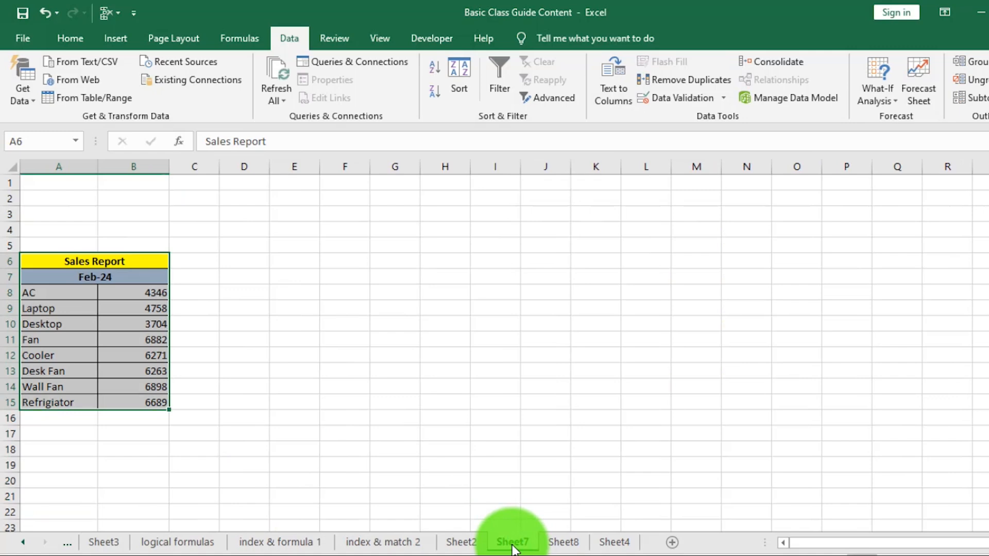
click(564, 542)
click(618, 542)
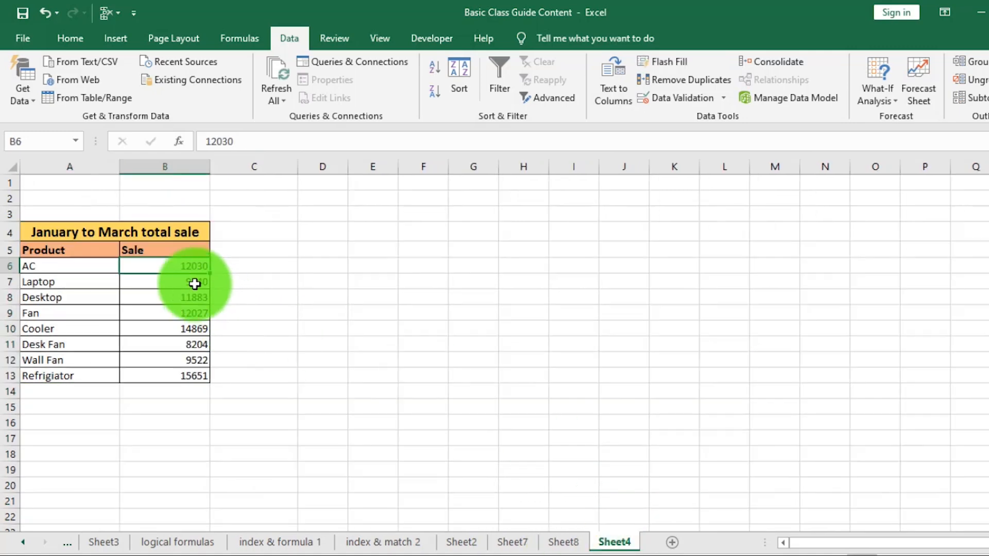
click(175, 268)
drag(175, 268, 190, 375)
click(190, 376)
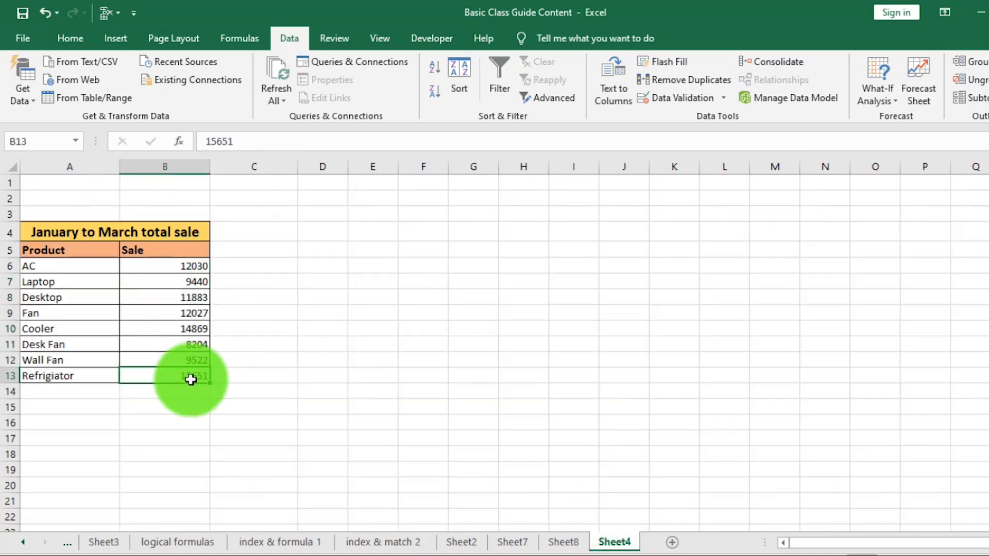